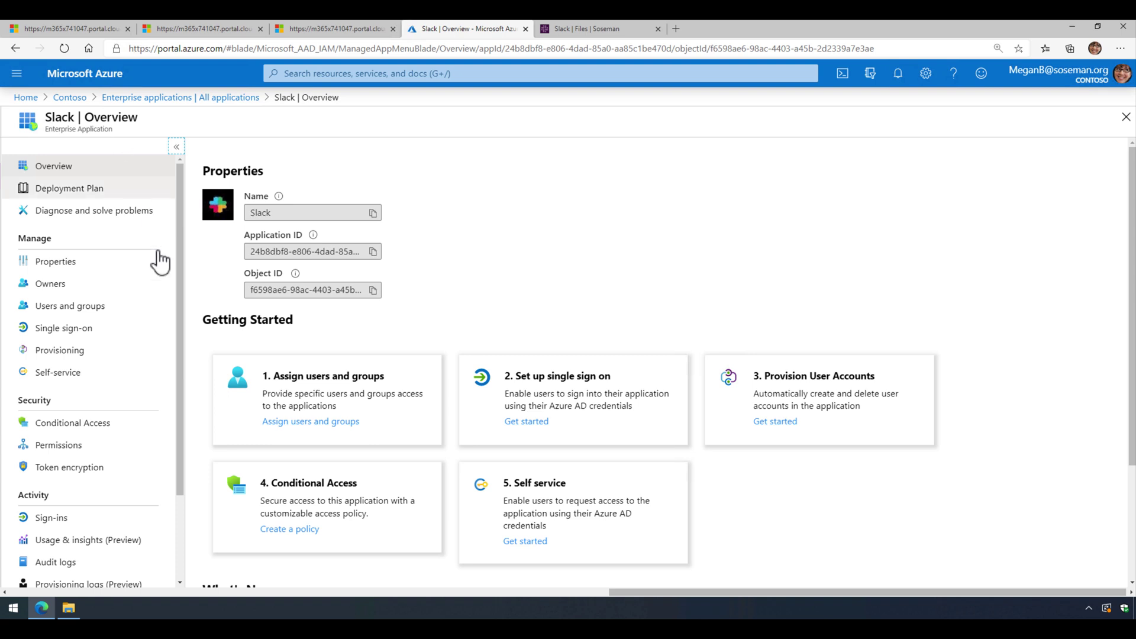
Inspect the Slack conditional access policy's users and groups, cloud apps, and session control settings
click(93, 431)
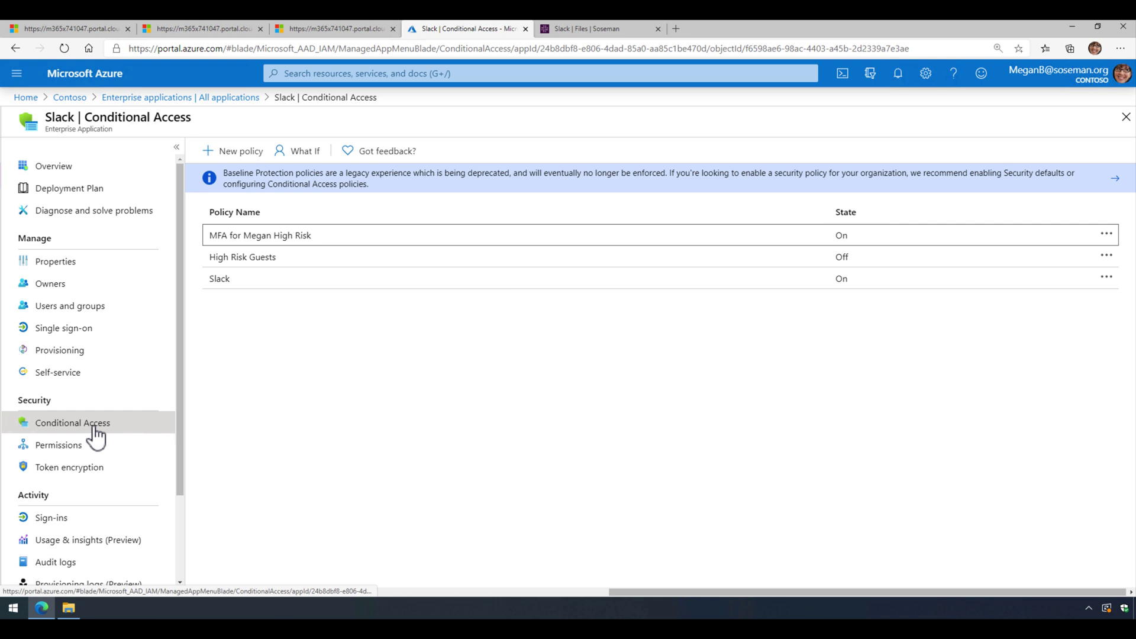
click(325, 283)
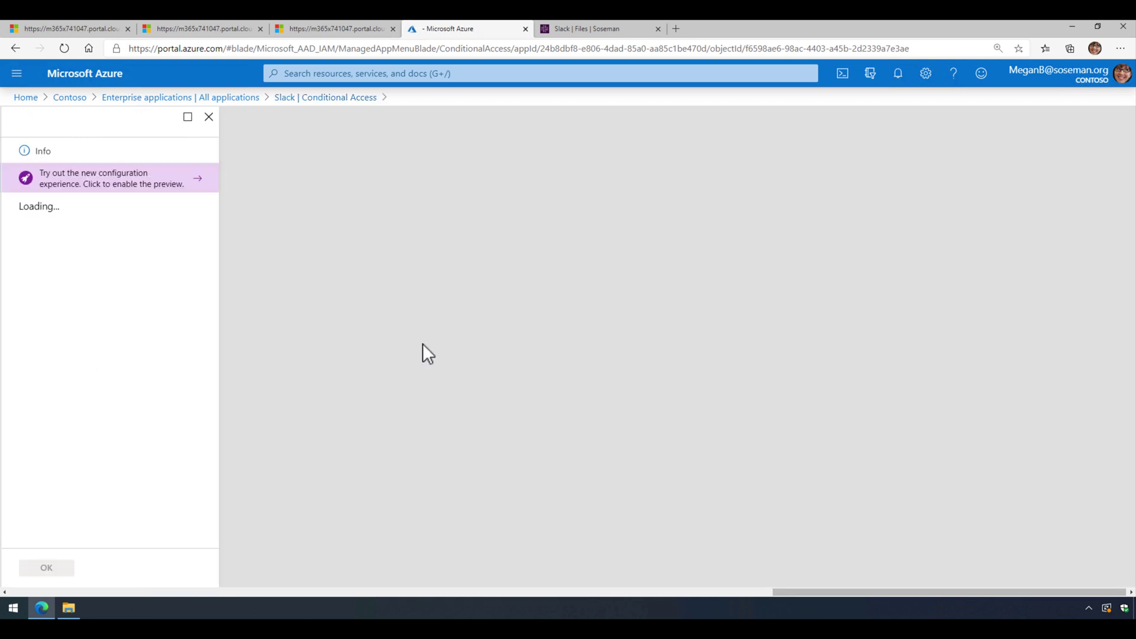
click(171, 301)
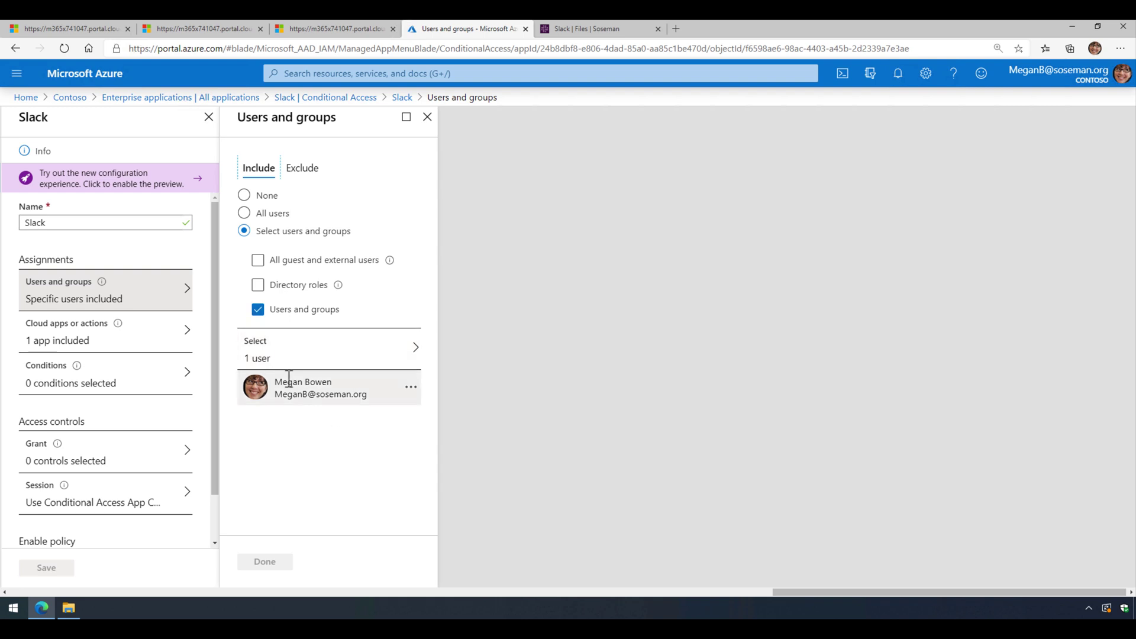
click(148, 338)
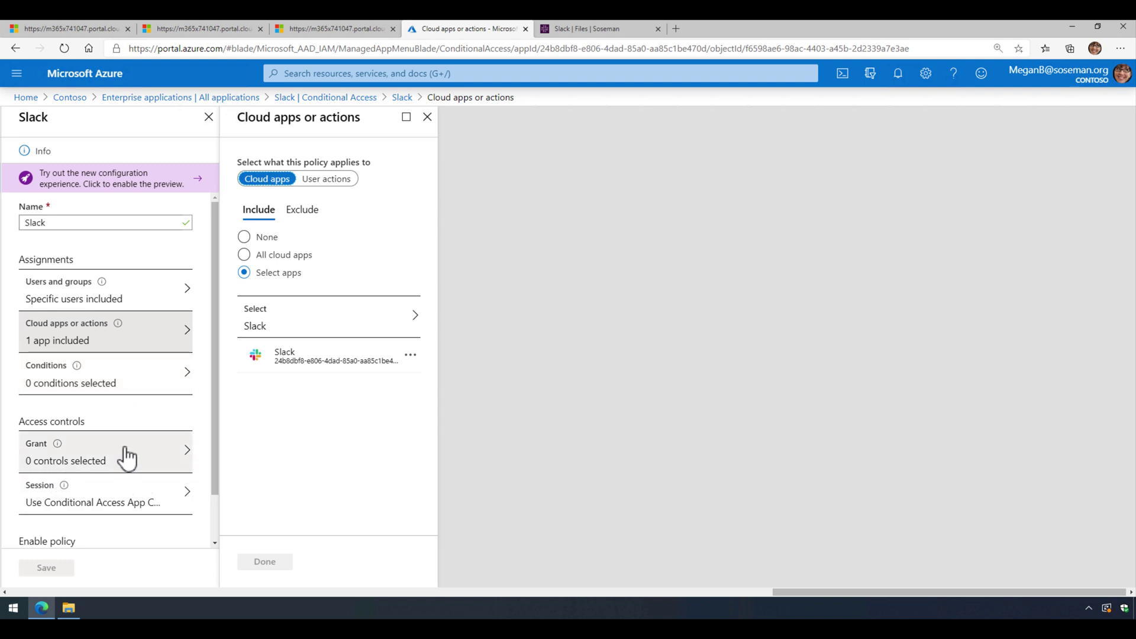
click(112, 503)
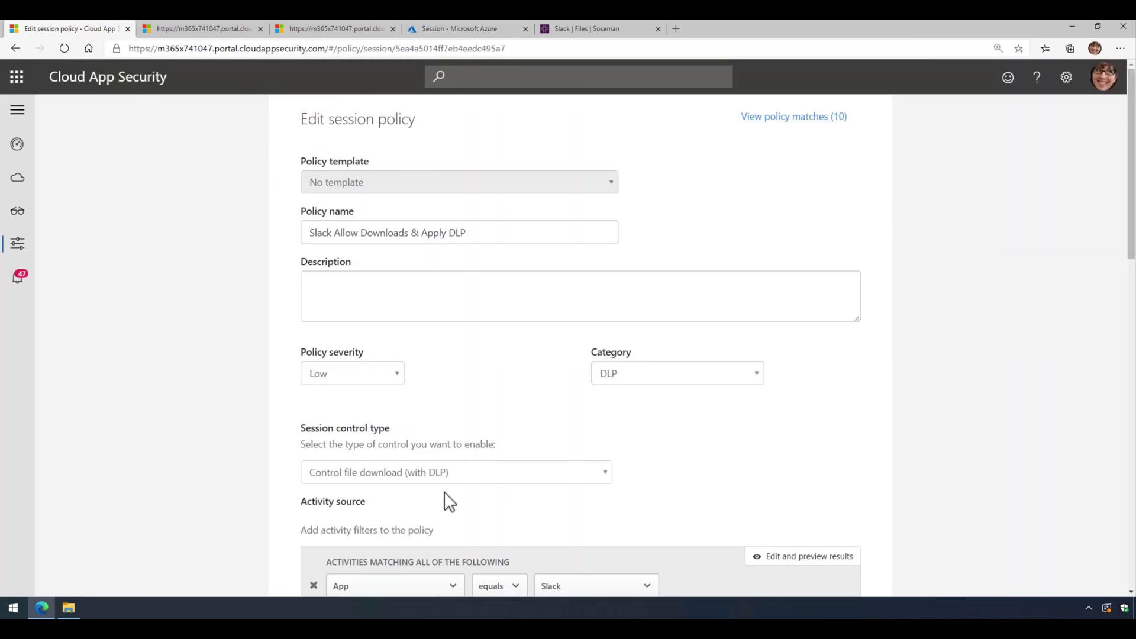
Scroll the 'Slack Allow Downloads & Apply DLP' policy to its Apply label setting, then return to Slack Files
scroll(447, 499, down, 3)
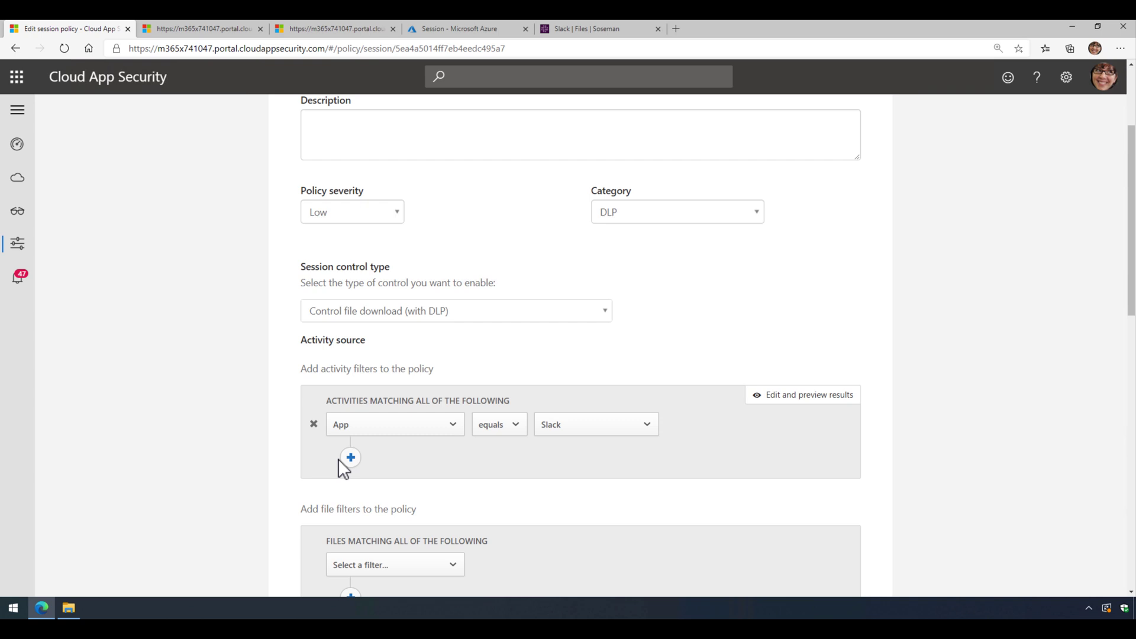
scroll(473, 486, down, 1)
scroll(472, 488, down, 3)
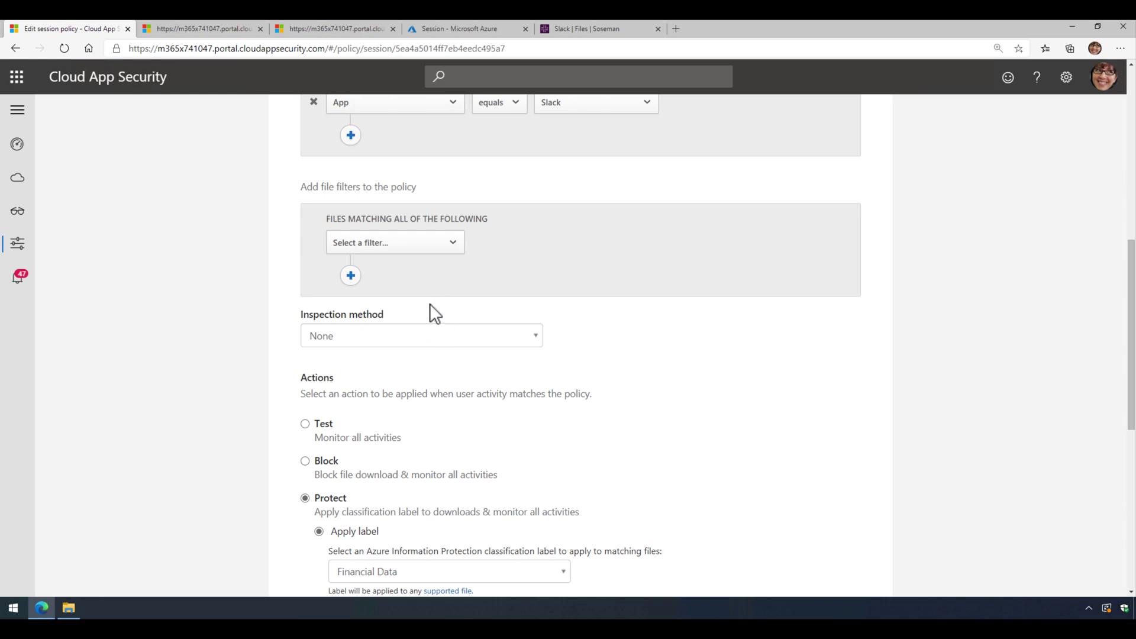
scroll(602, 362, down, 1)
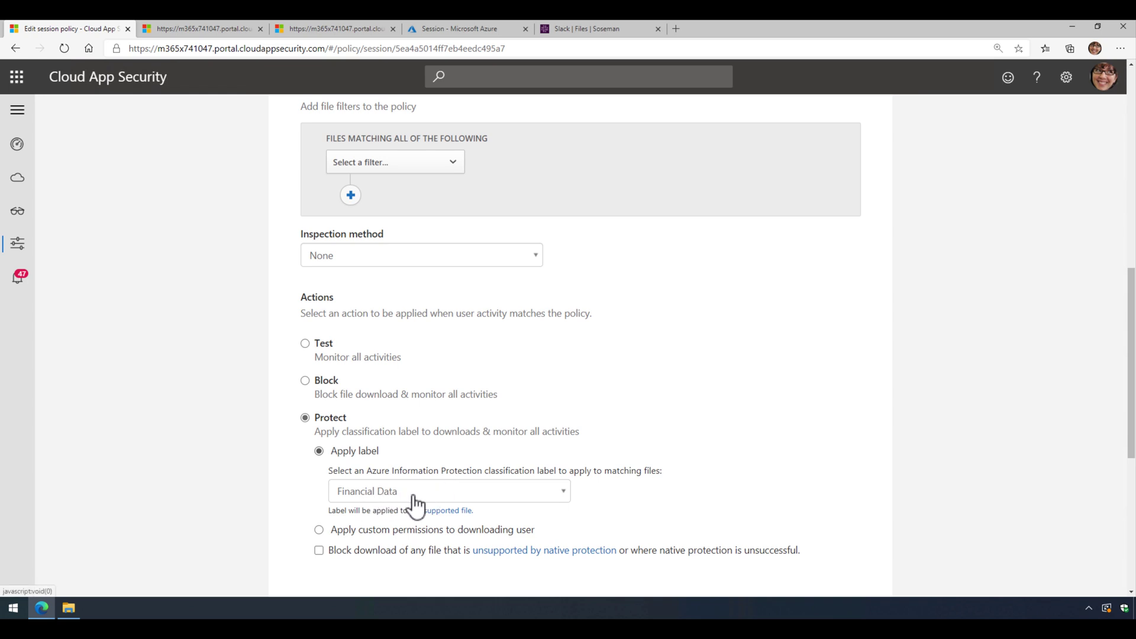
scroll(964, 463, down, 1)
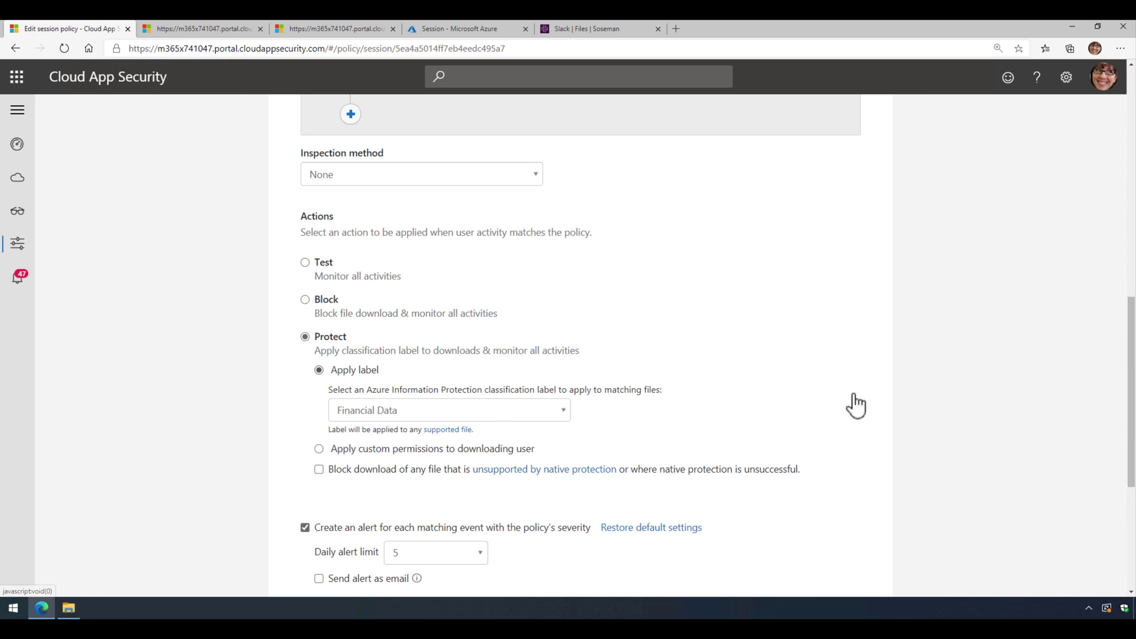
scroll(854, 406, down, 1)
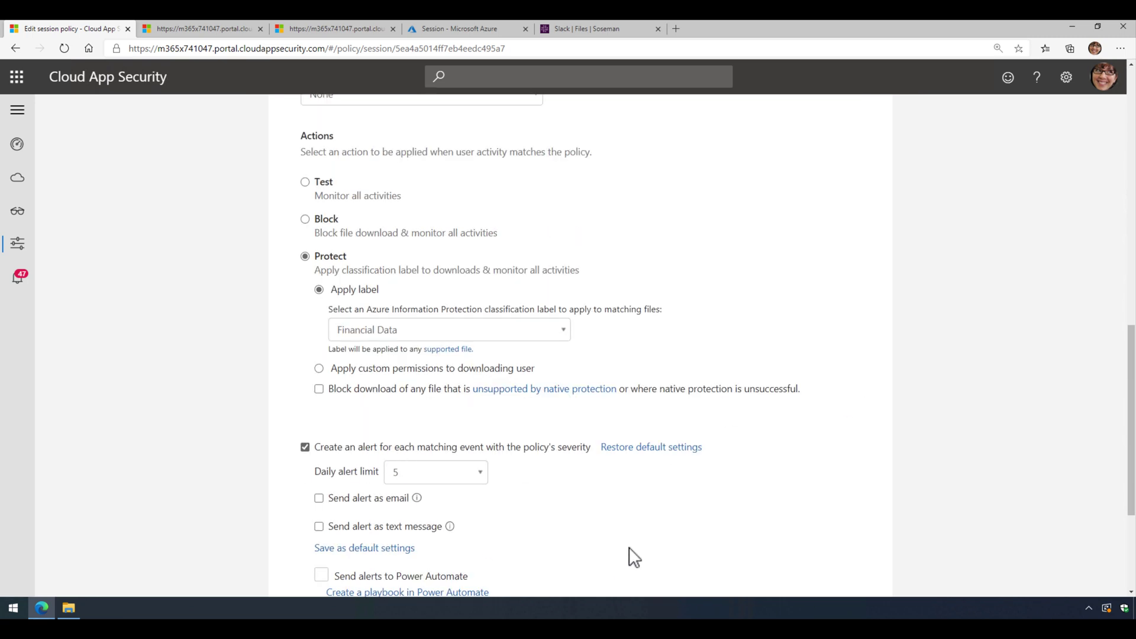
scroll(630, 554, down, 1)
scroll(509, 475, up, 10)
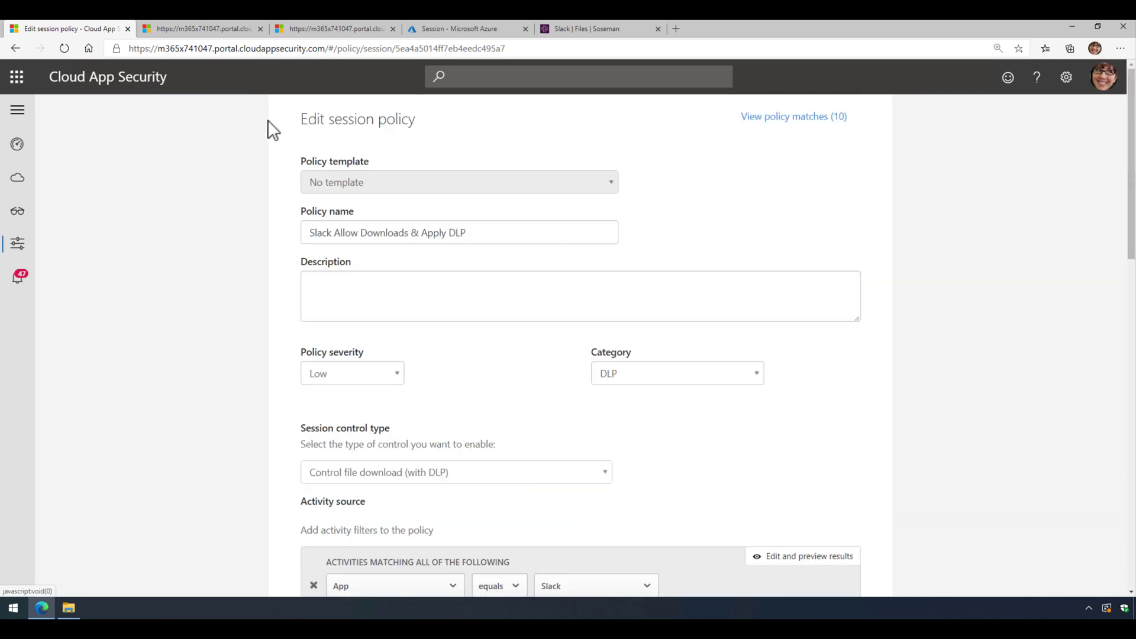
click(599, 33)
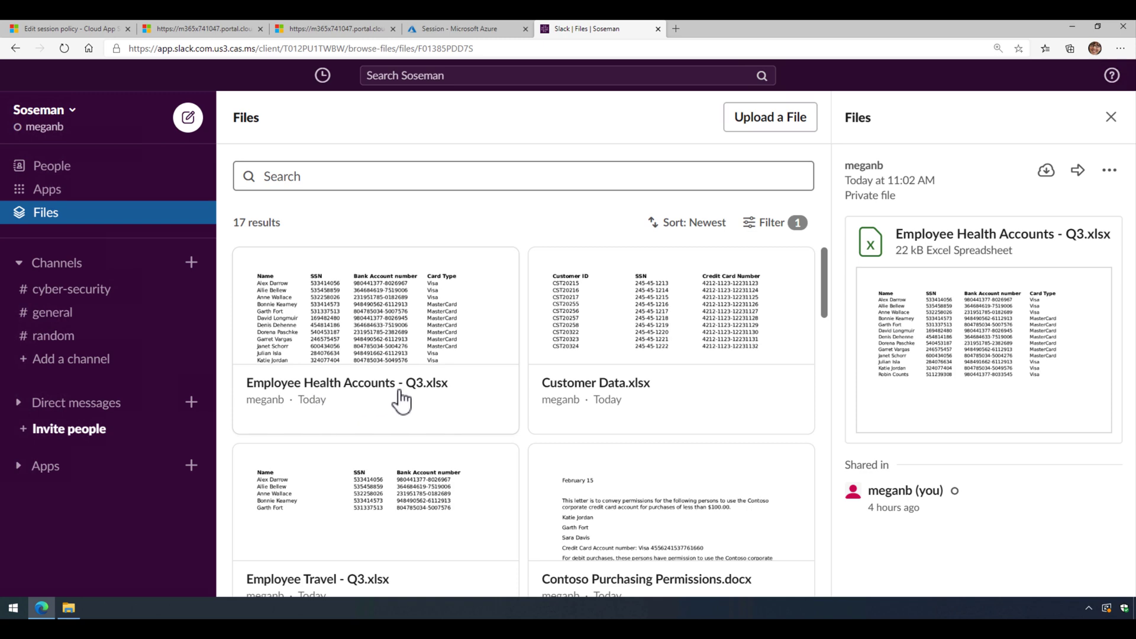
Download 'Employee Health Accounts - Q3.xlsx' from Slack and show it in the Downloads folder
click(1046, 172)
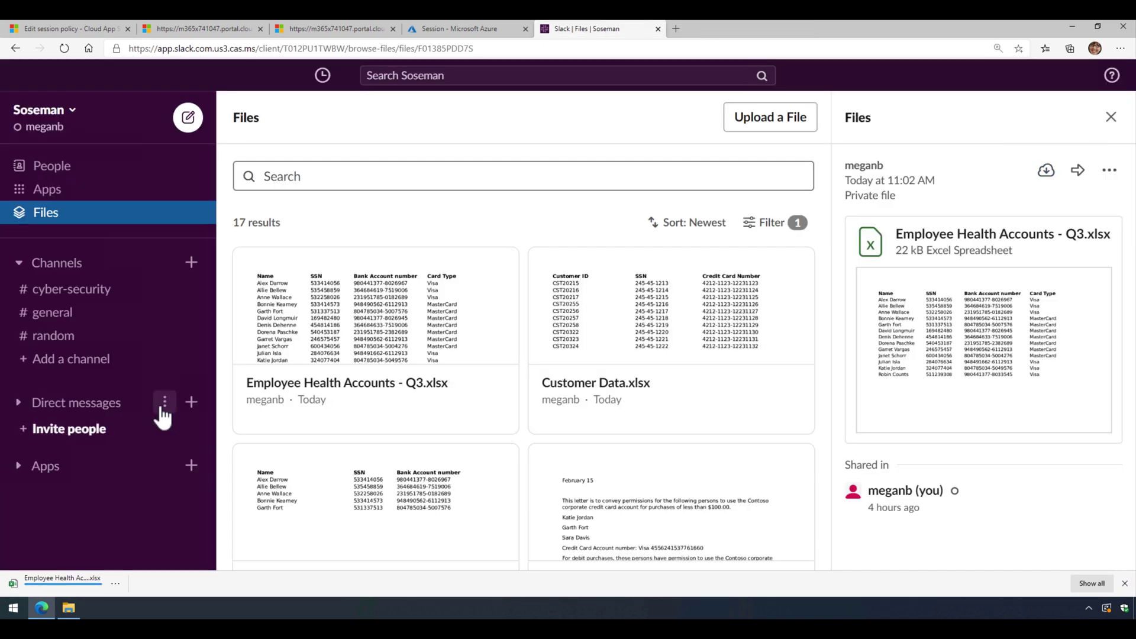
click(68, 588)
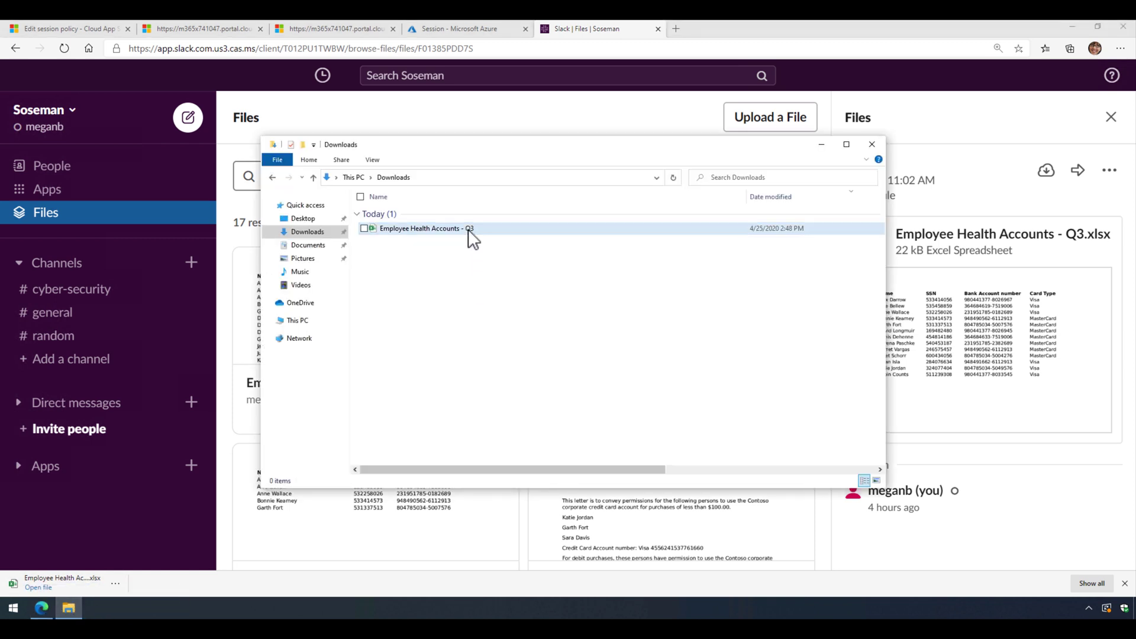
Open the downloaded workbook in Excel, enable editing, and confirm its Financial Data sensitivity label
double_click(468, 229)
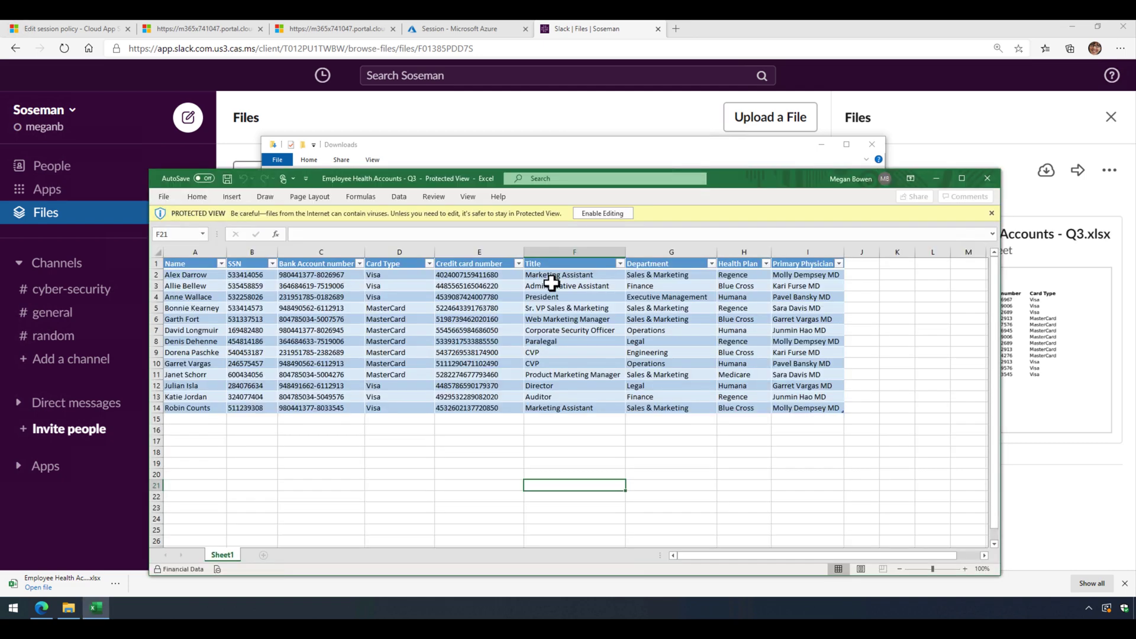
click(599, 214)
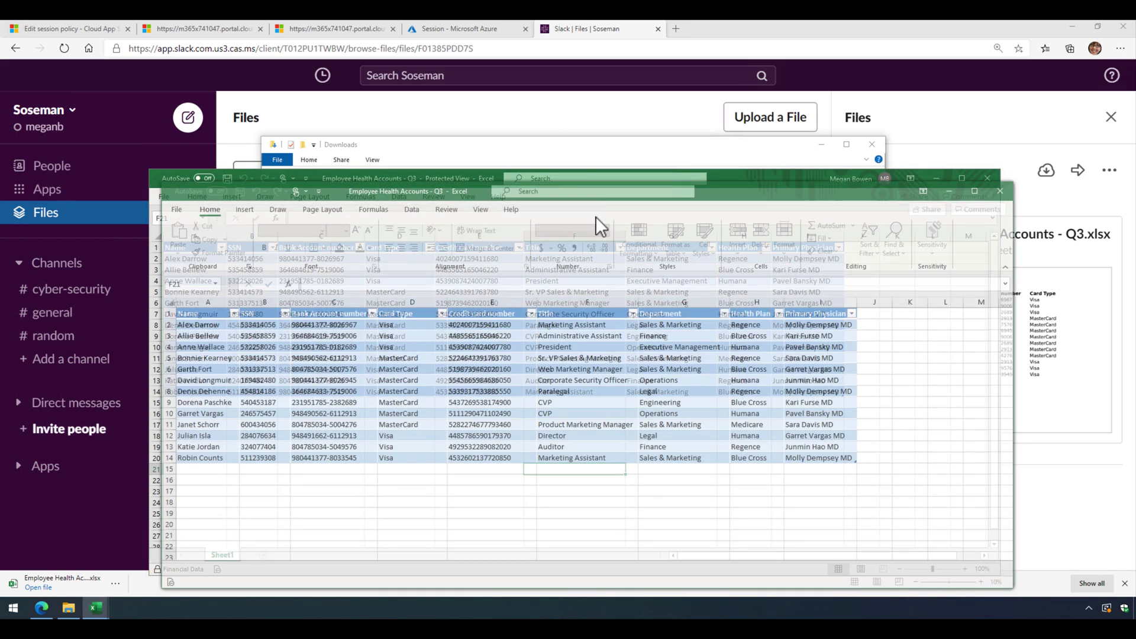
drag(755, 181, 695, 136)
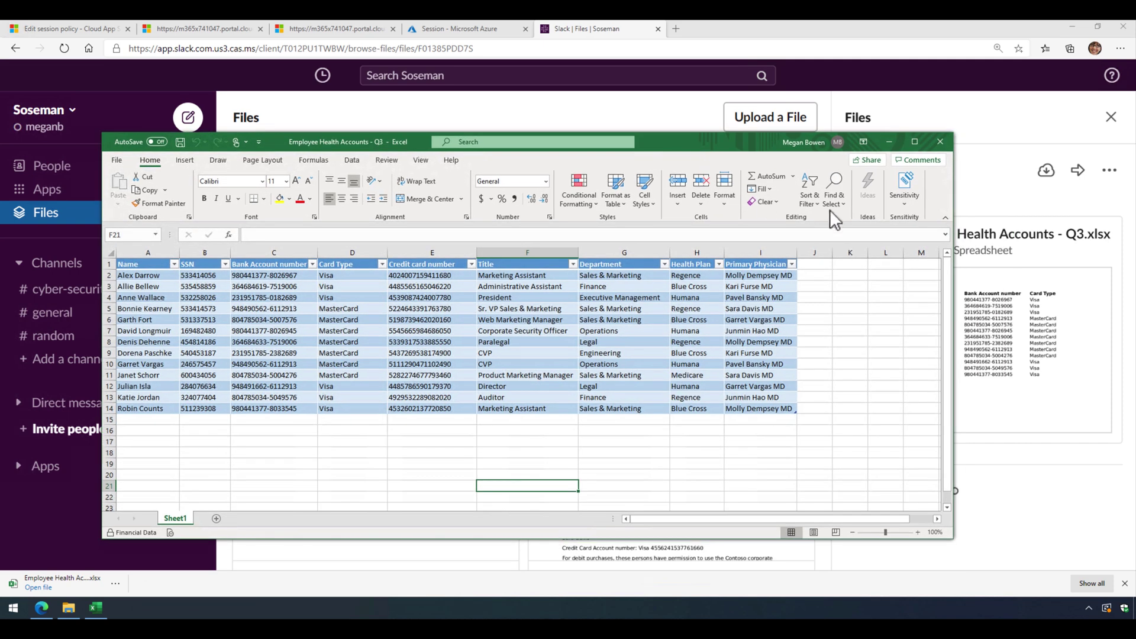
click(909, 198)
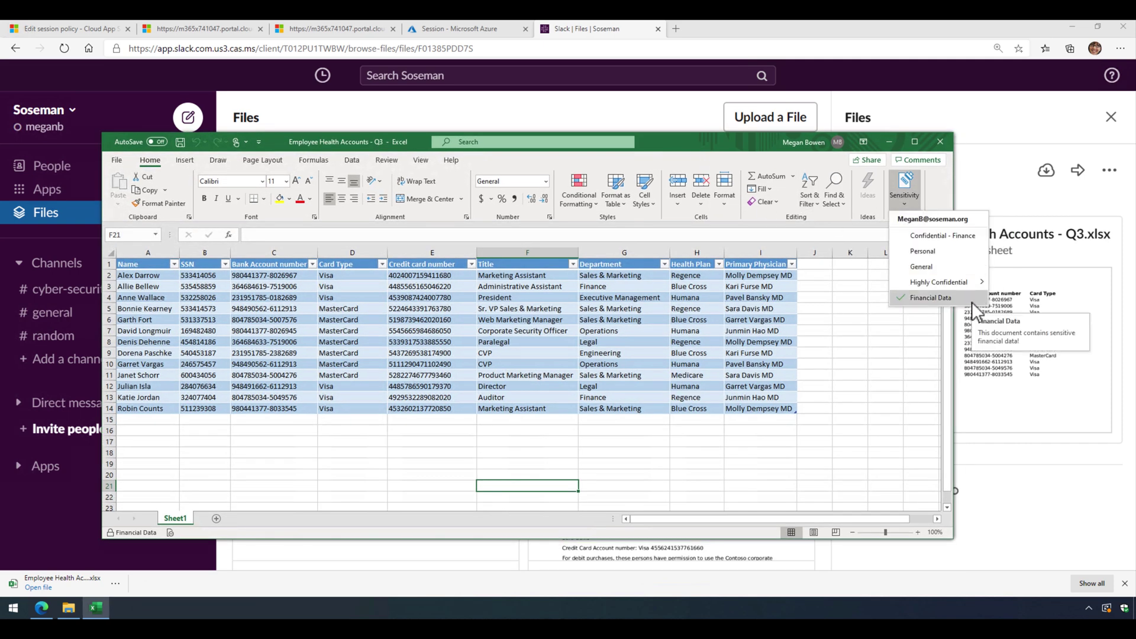
click(747, 151)
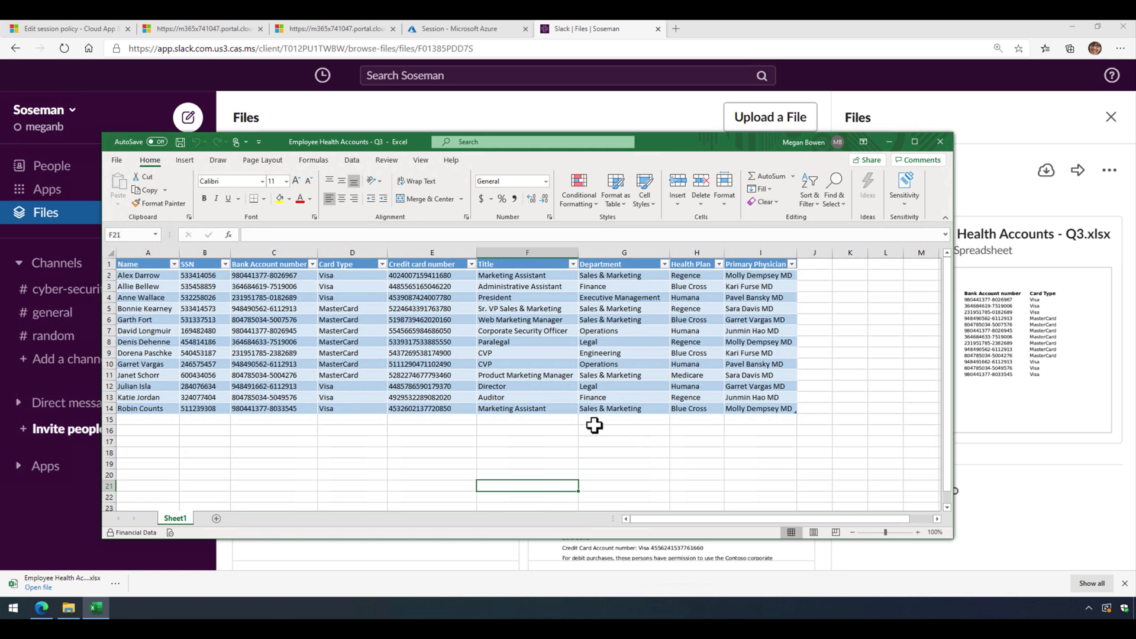
click(940, 142)
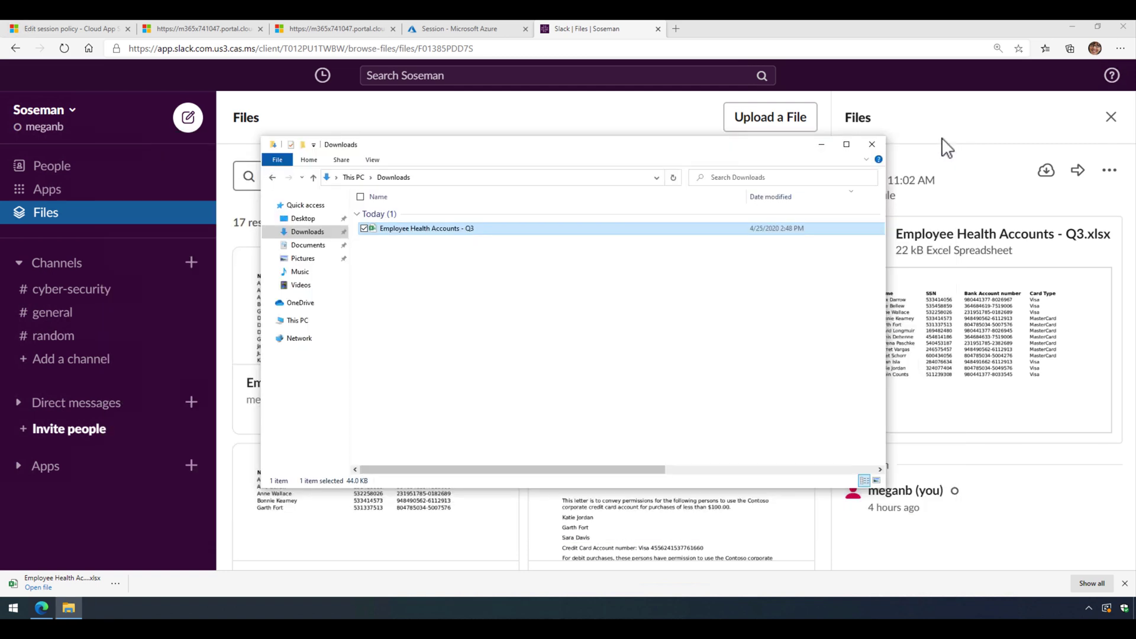
Copy the downloaded workbook file and switch over to the Mac desktop
right_click(593, 231)
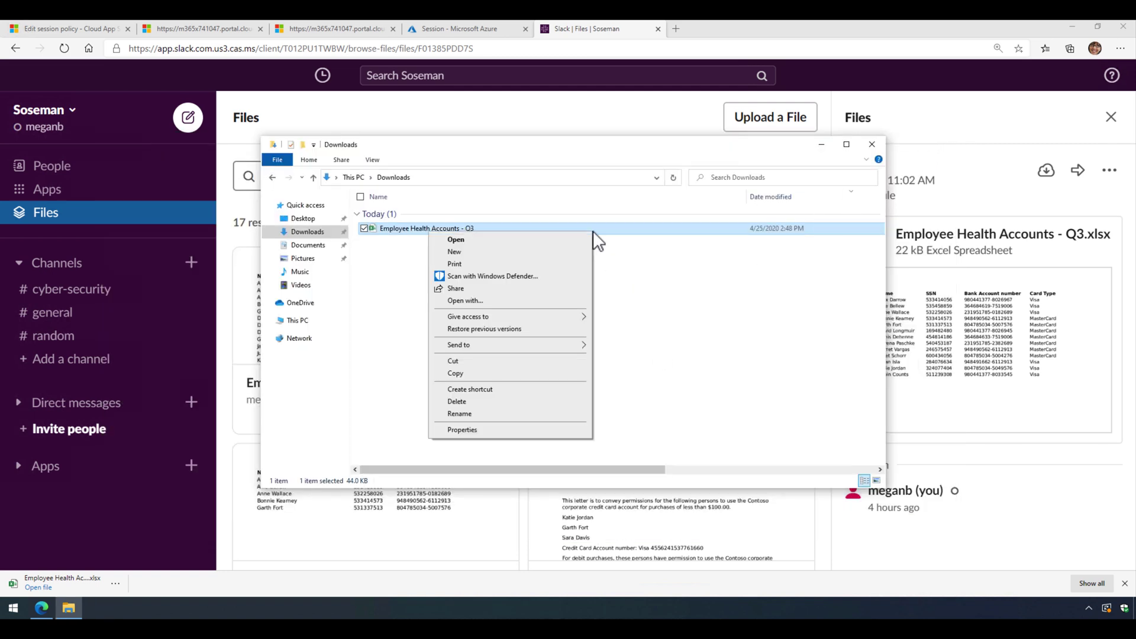
click(461, 373)
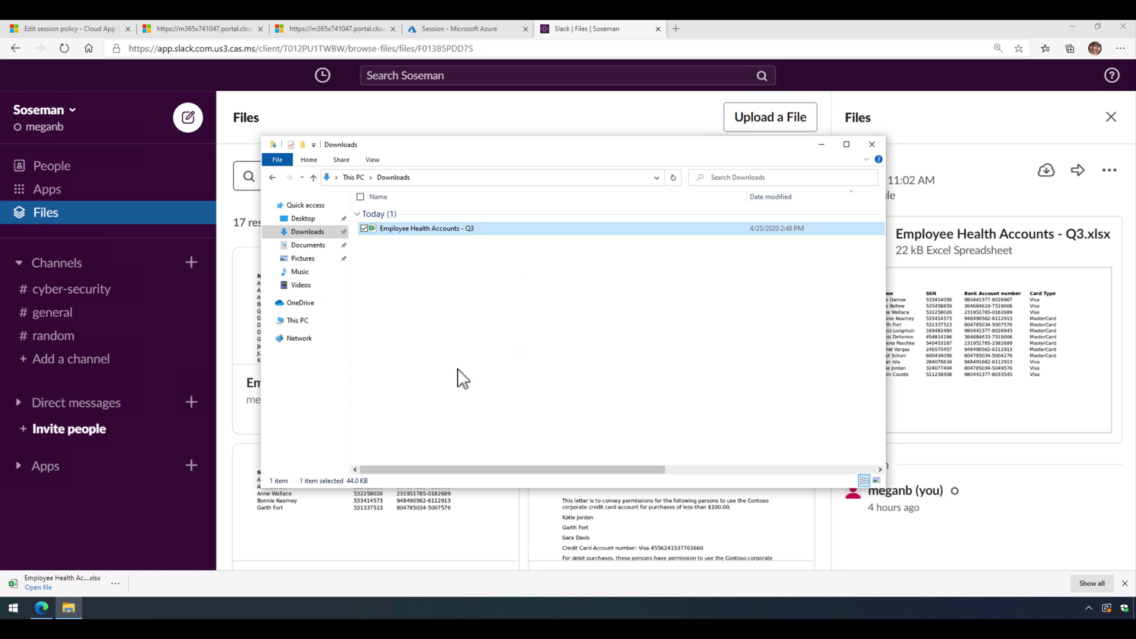
key(ctrl+Left)
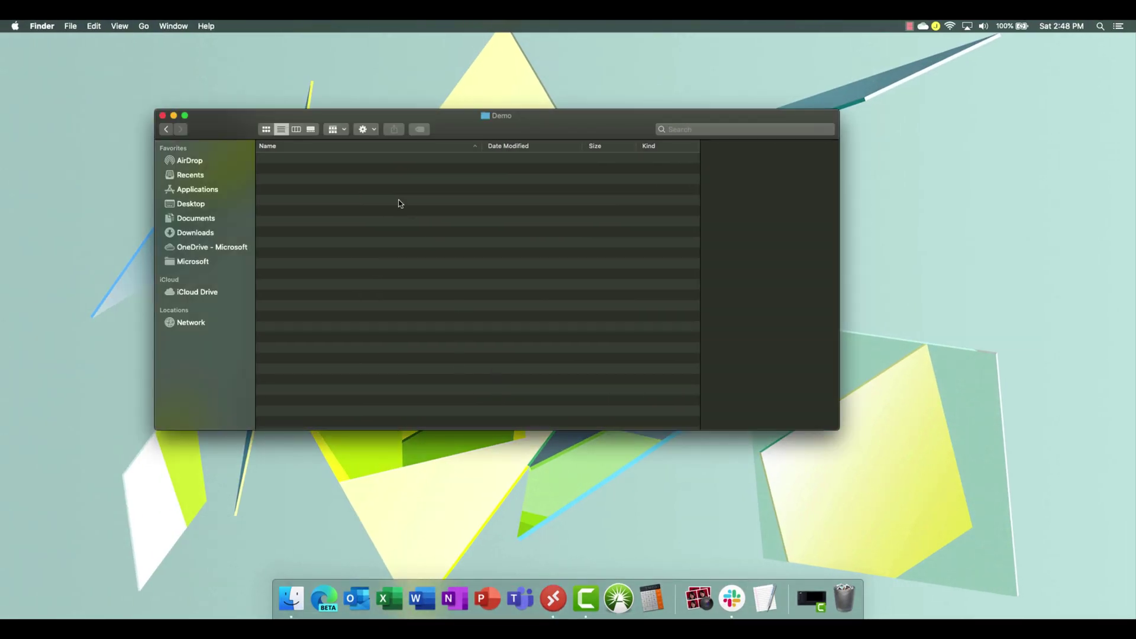
Paste 'Employee Health Accounts - Q3.xlsx' into the Demo folder and try opening it in Excel
right_click(374, 237)
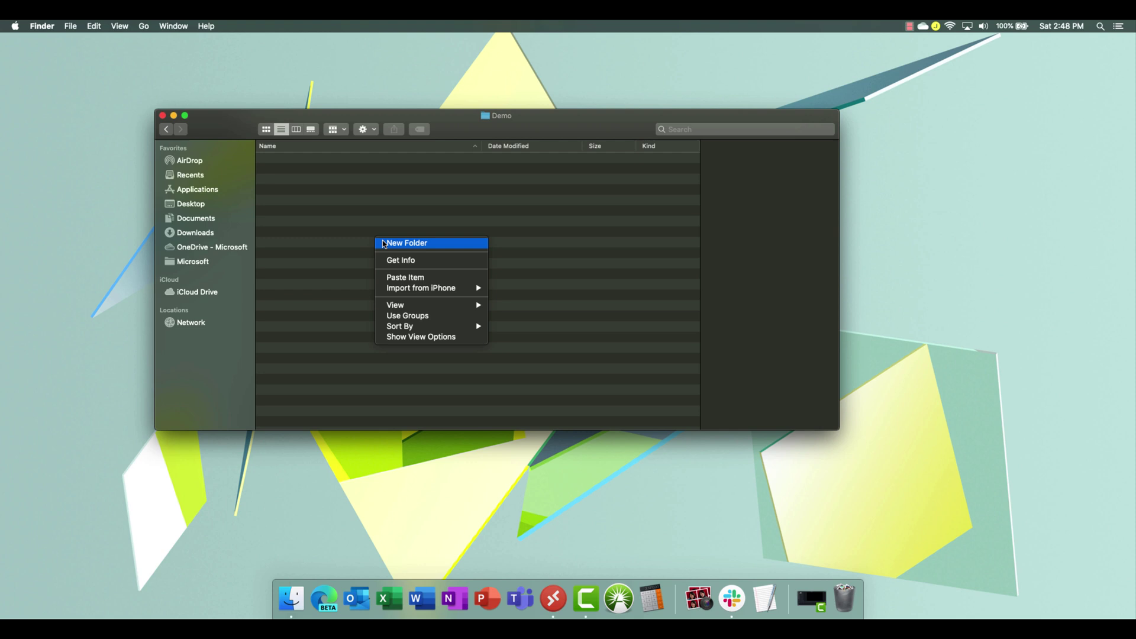
click(418, 279)
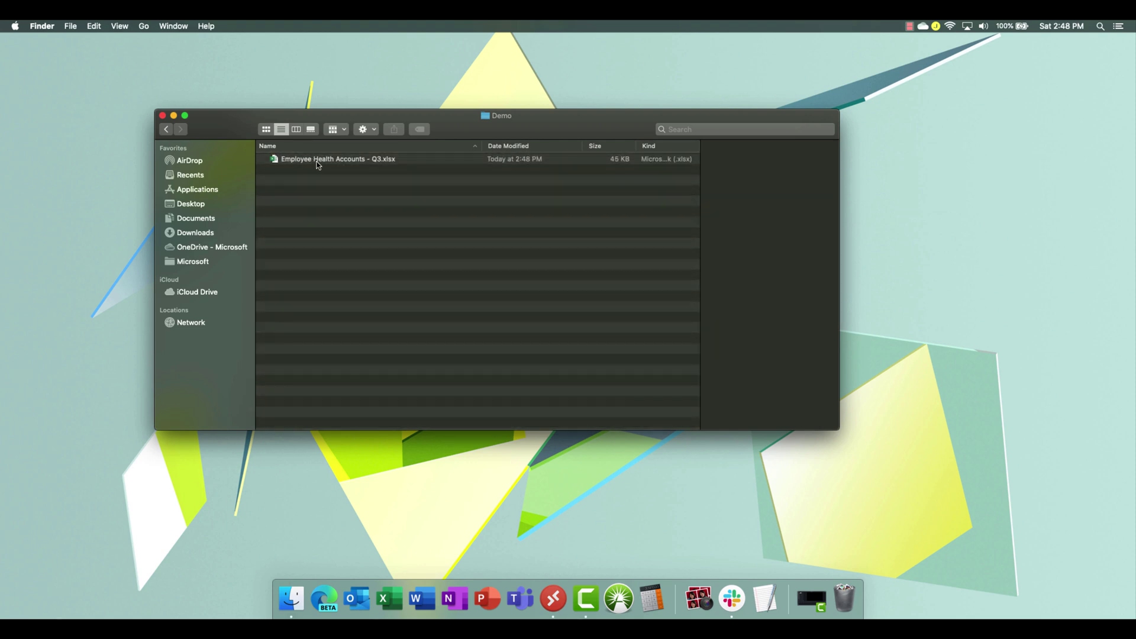
double_click(320, 163)
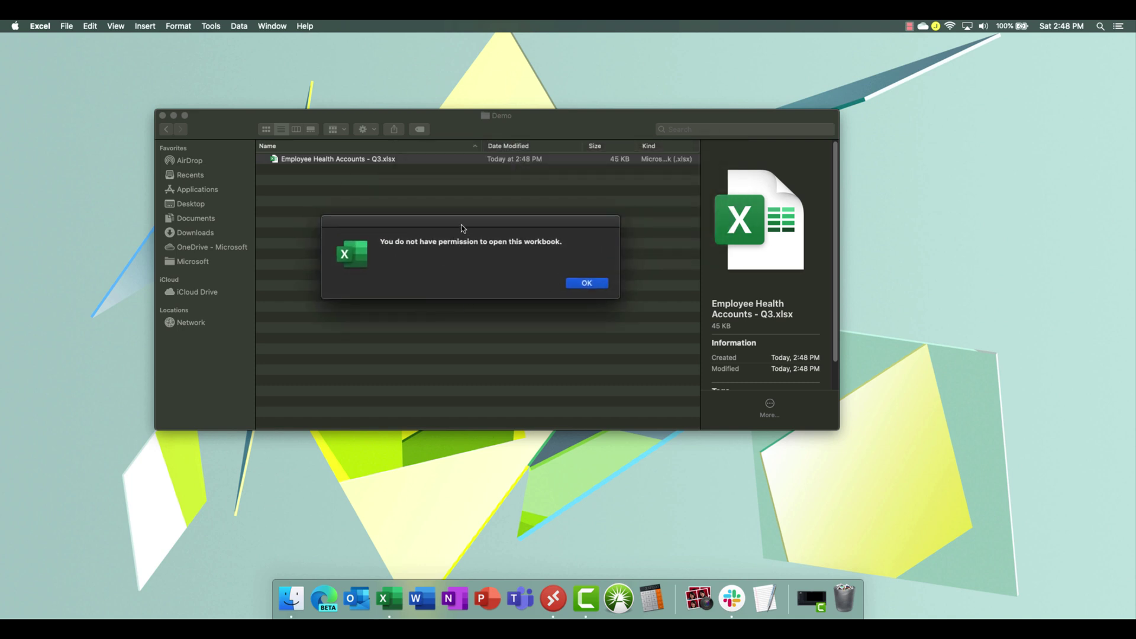
Dismiss the permission denial, retry opening the Q3 workbook, and dismiss the repeated denial
drag(462, 228, 498, 226)
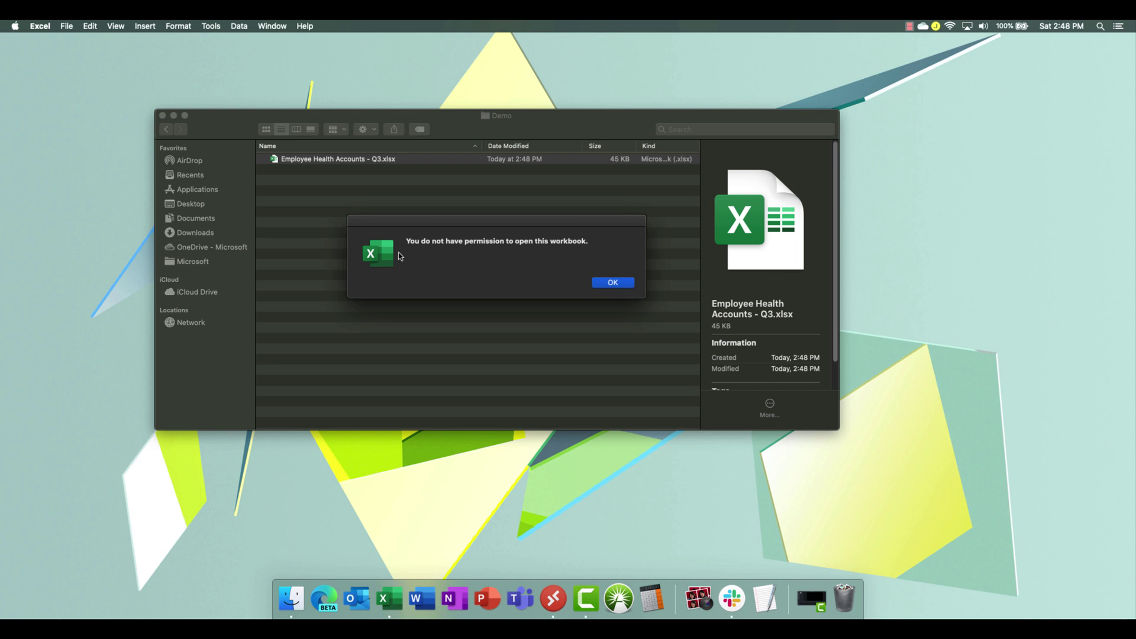
click(613, 282)
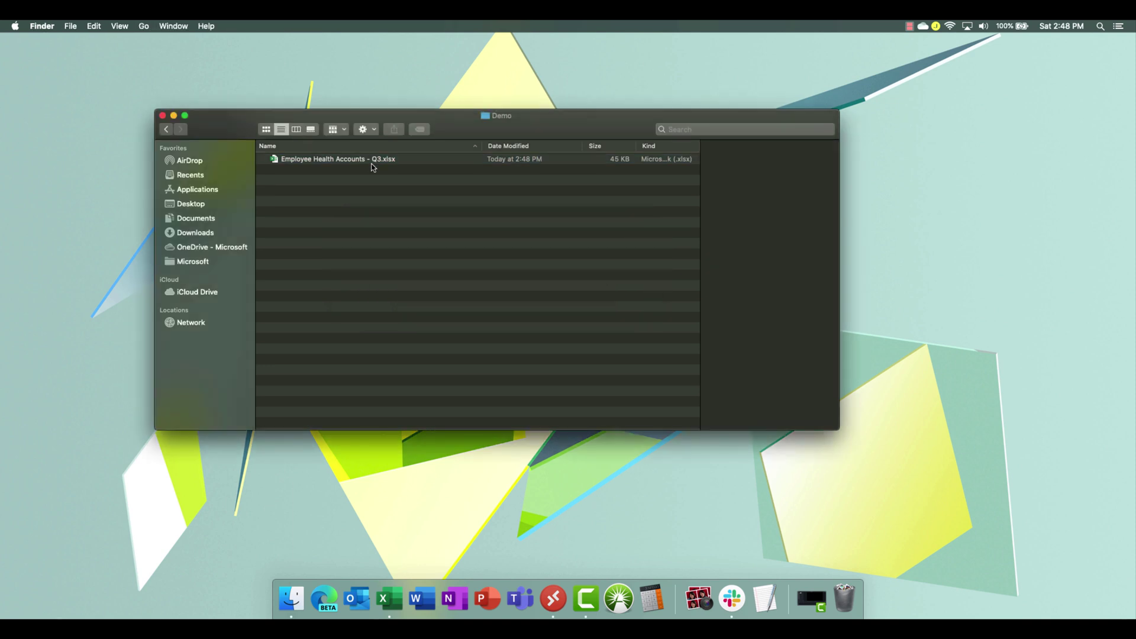
click(373, 165)
double_click(373, 166)
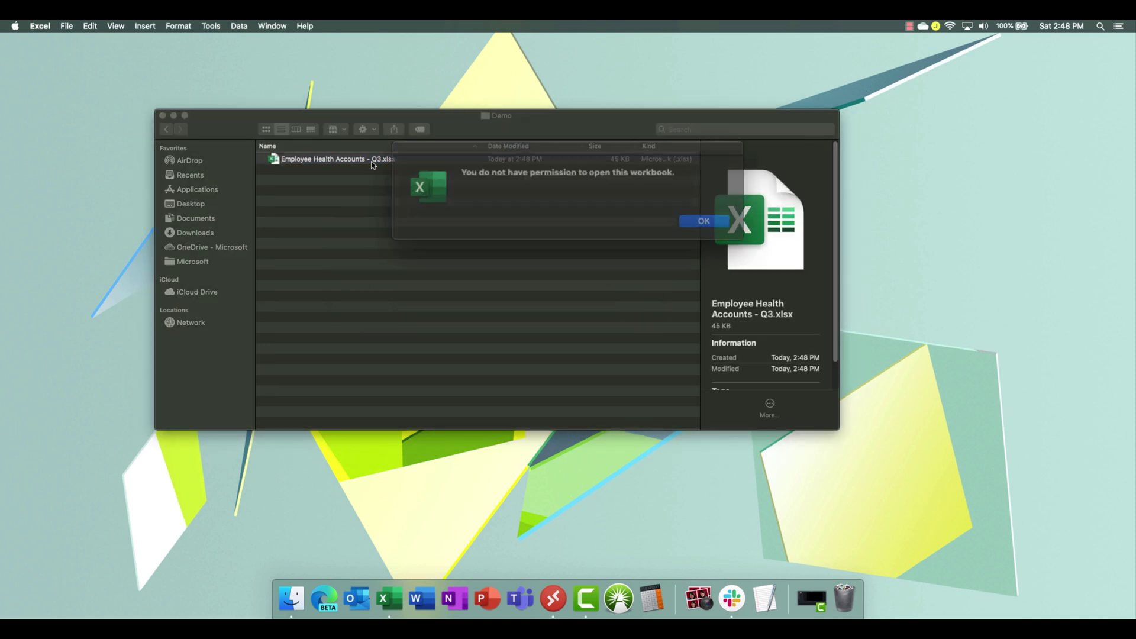
click(681, 219)
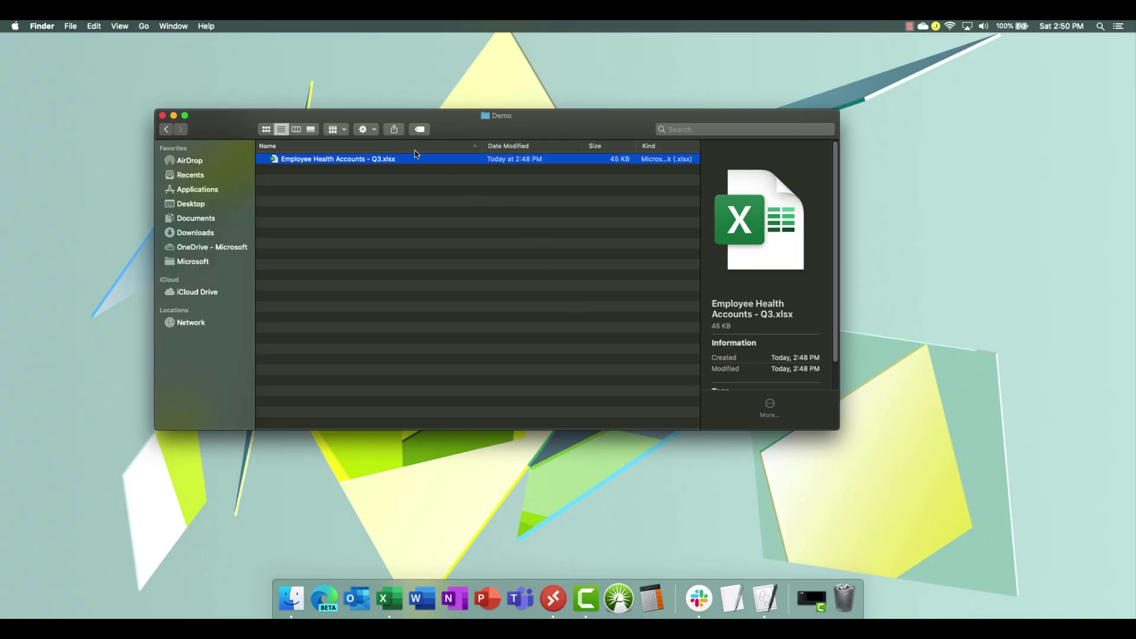
right_click(408, 166)
mouse_move(449, 180)
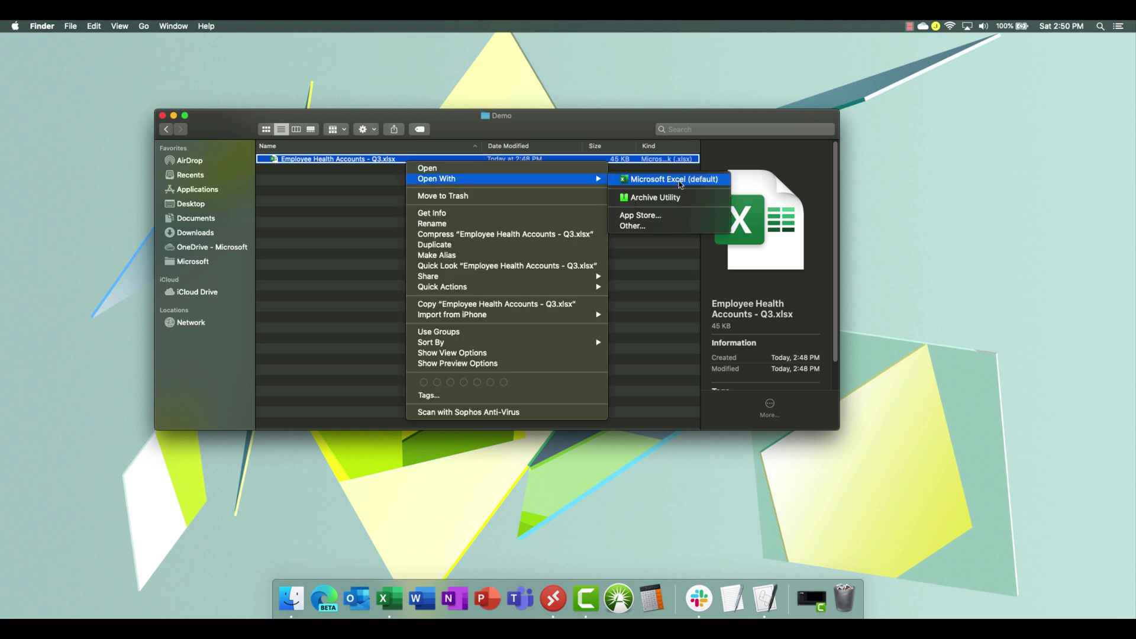
click(663, 228)
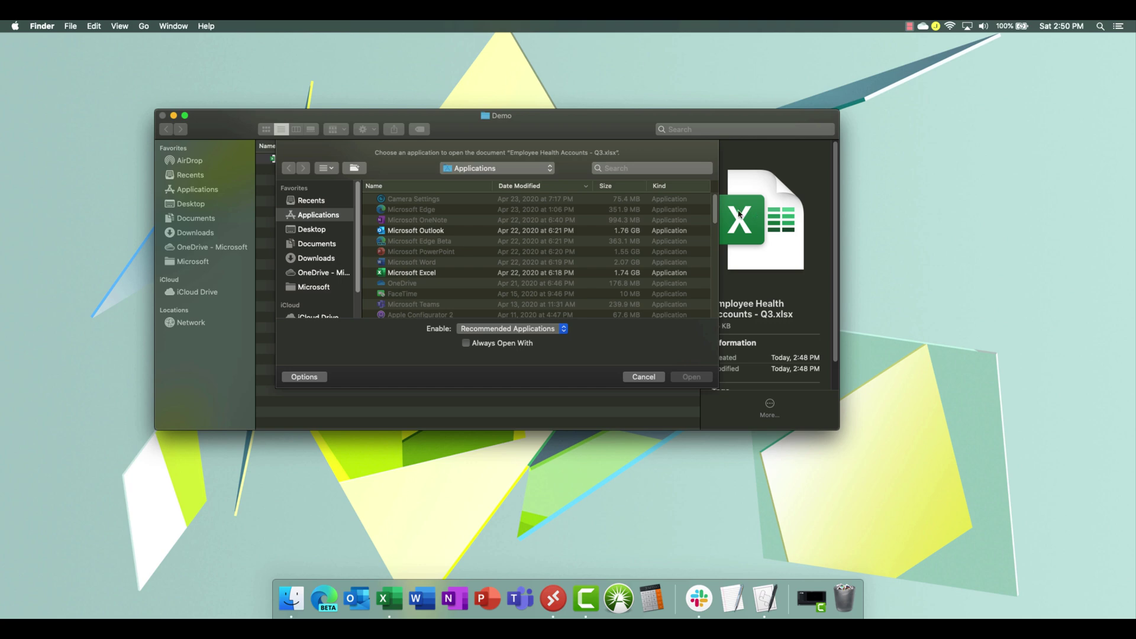
drag(715, 217, 715, 234)
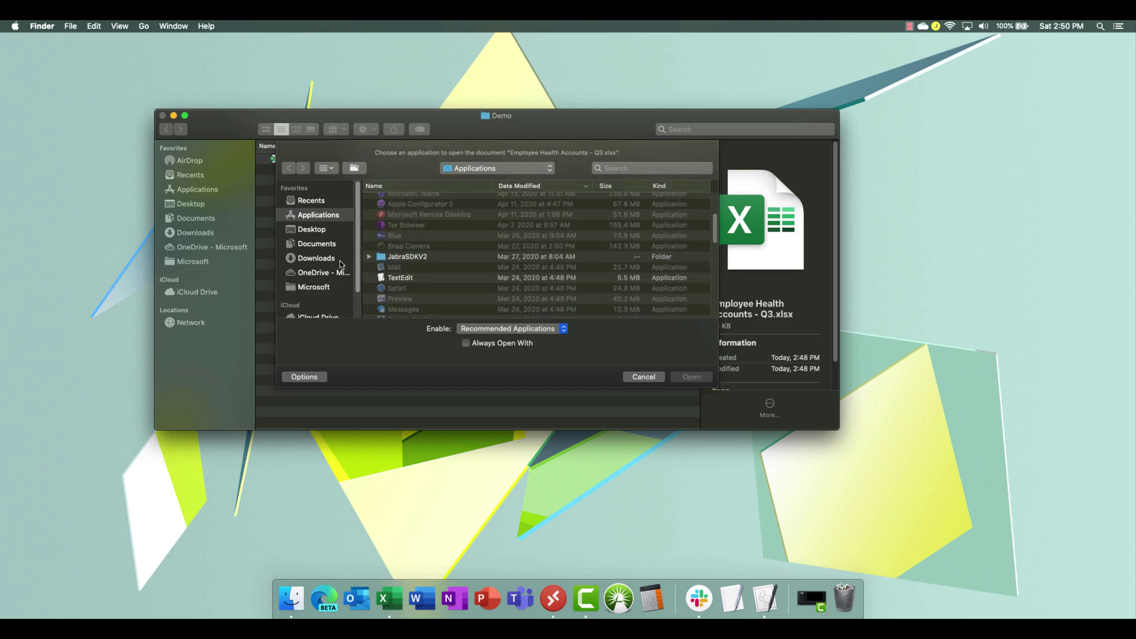
double_click(405, 281)
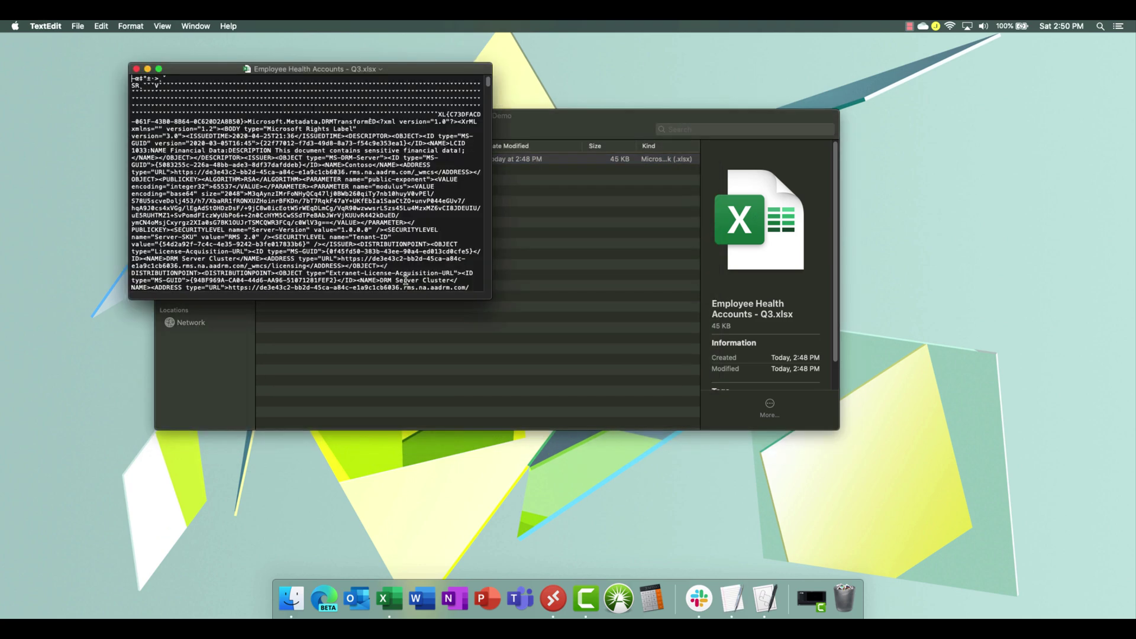
drag(489, 299, 853, 465)
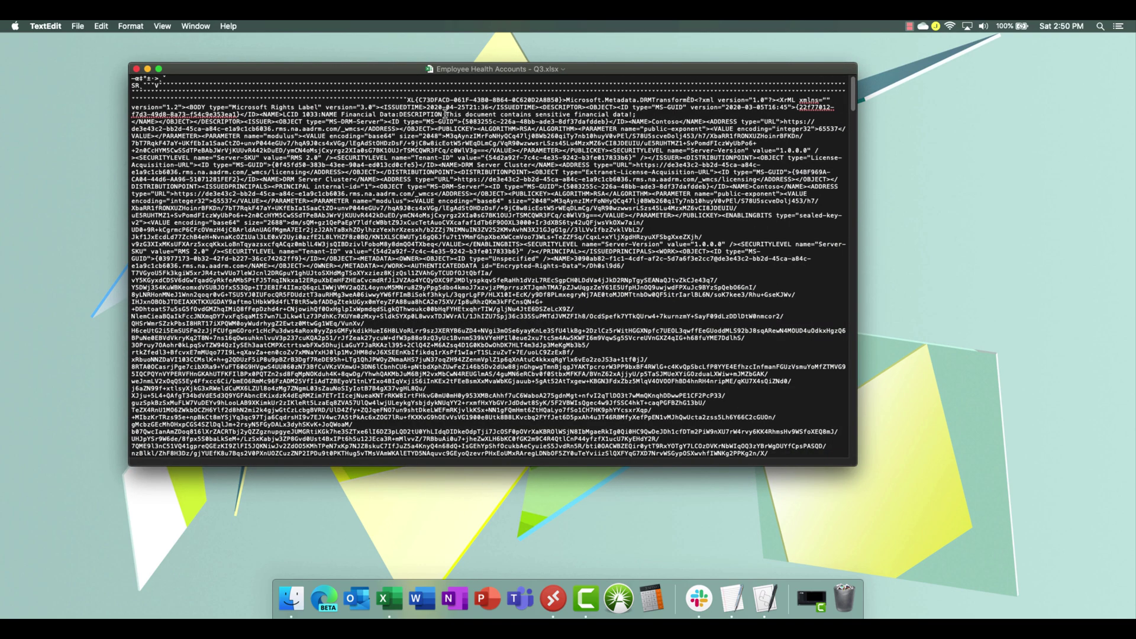
drag(446, 115, 634, 115)
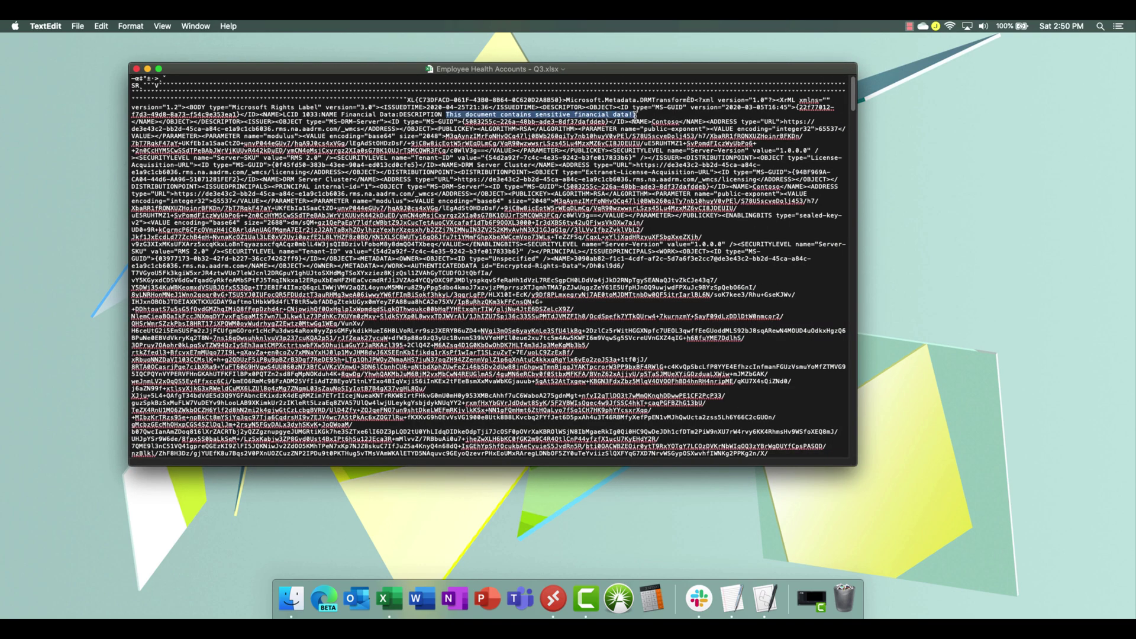
click(635, 115)
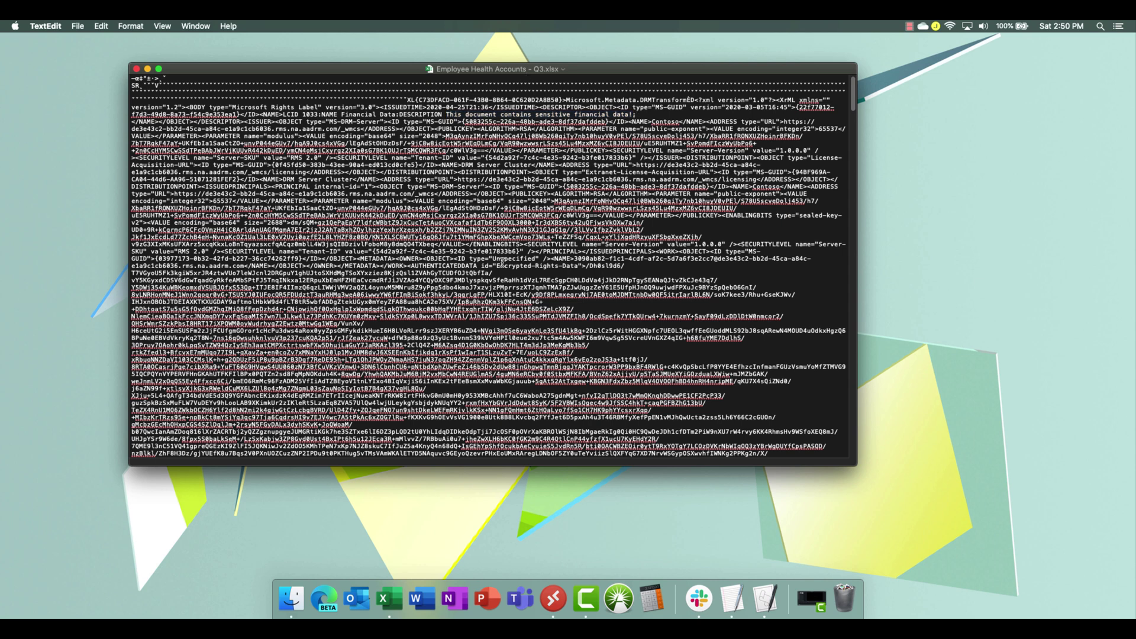
Close the raw workbook text window and reload the Cloud App Security Alerts list
click(136, 69)
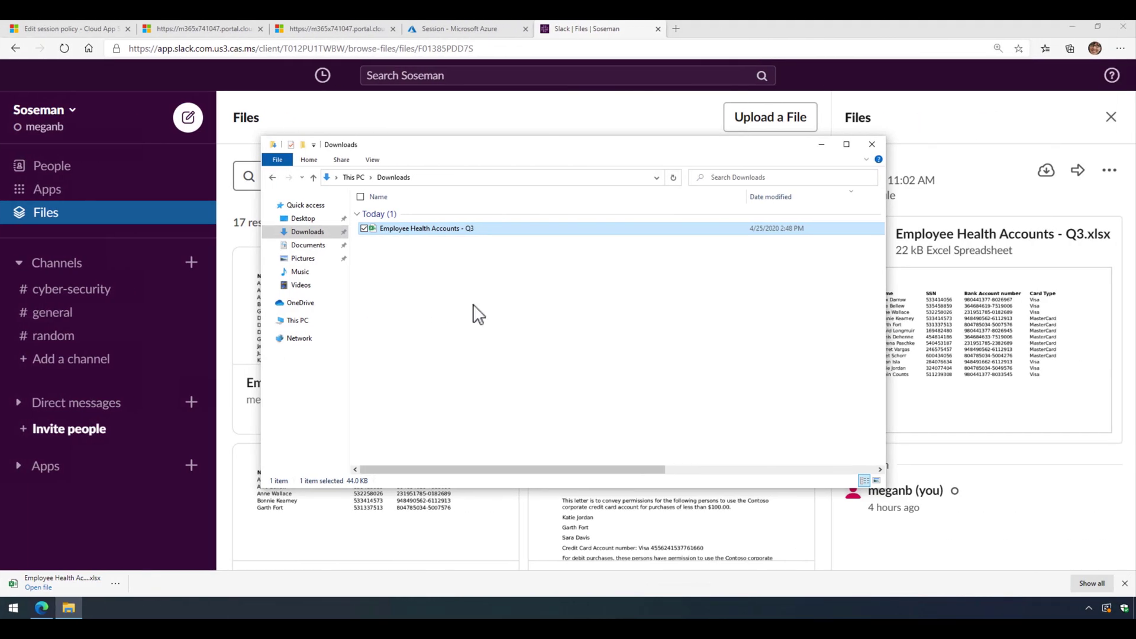
click(237, 35)
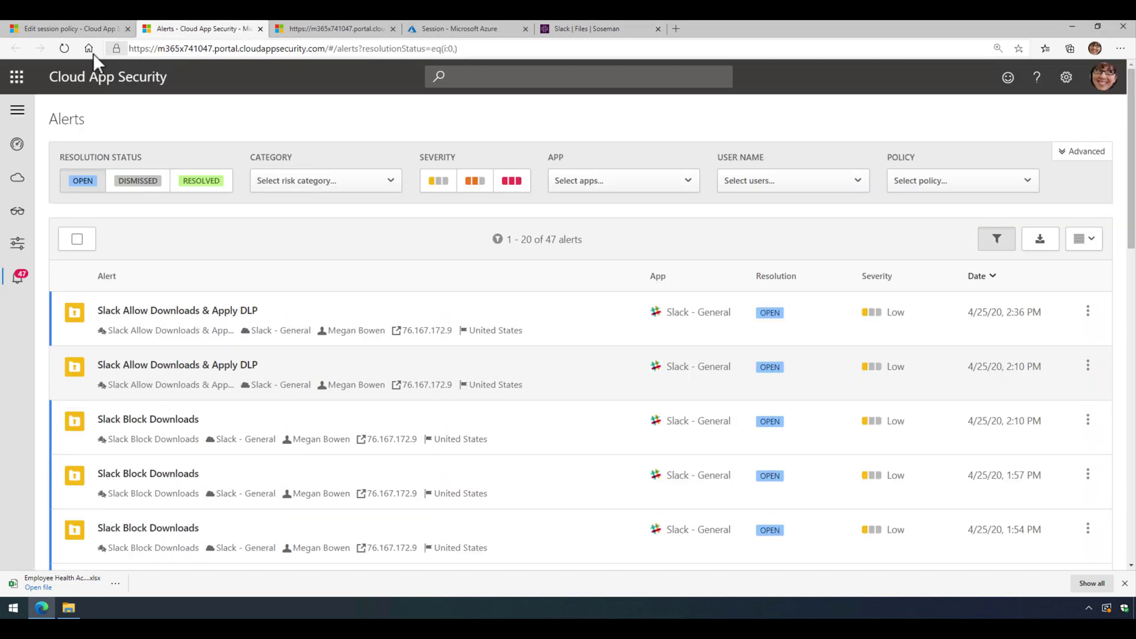
click(67, 48)
Refresh the Activity log and expand the Employee Health Accounts download entry and its user summary
click(329, 33)
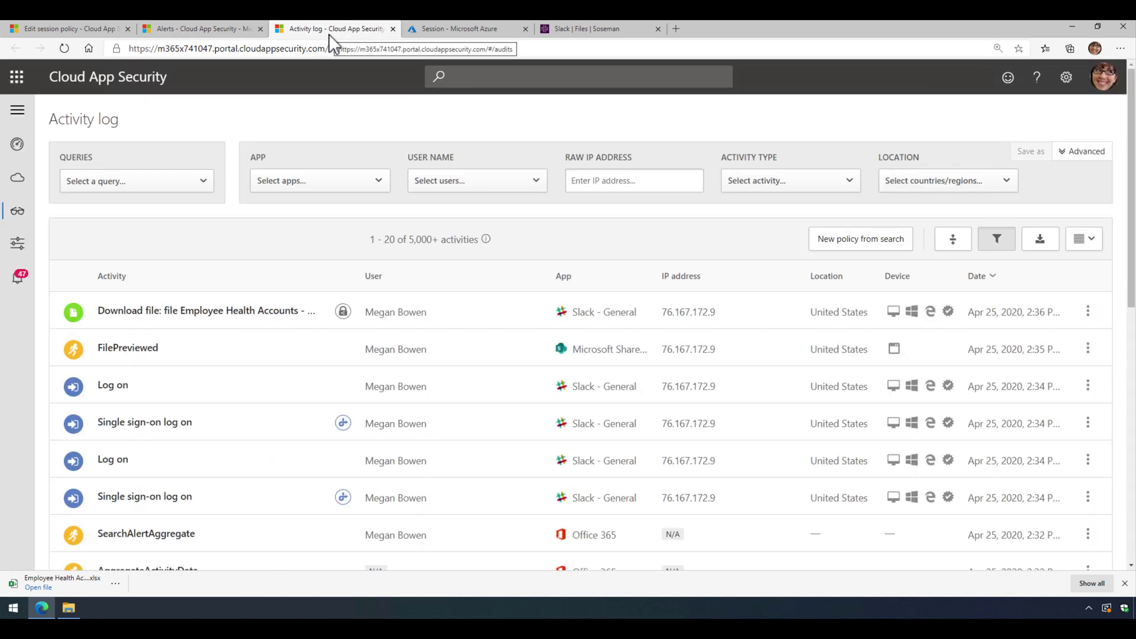
click(64, 48)
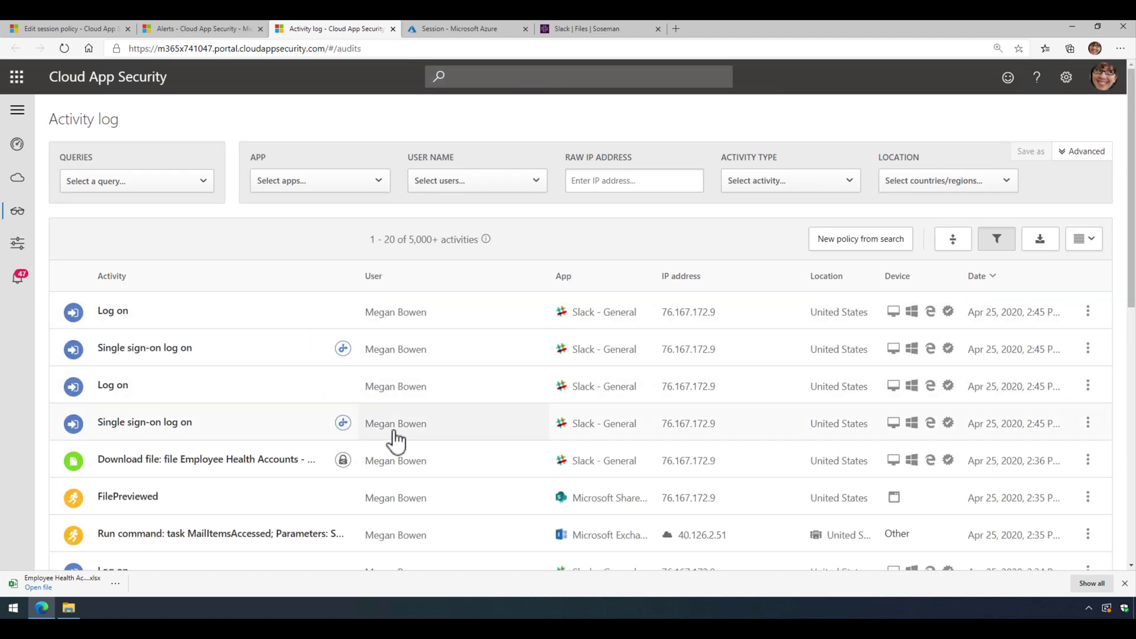
scroll(393, 439, down, 1)
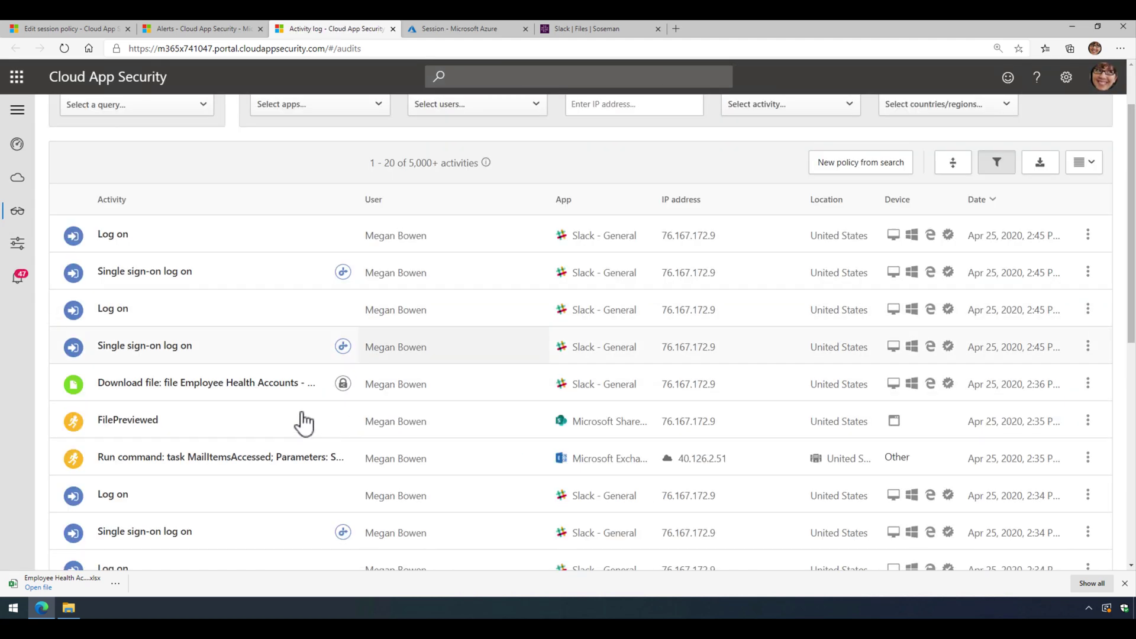
click(216, 398)
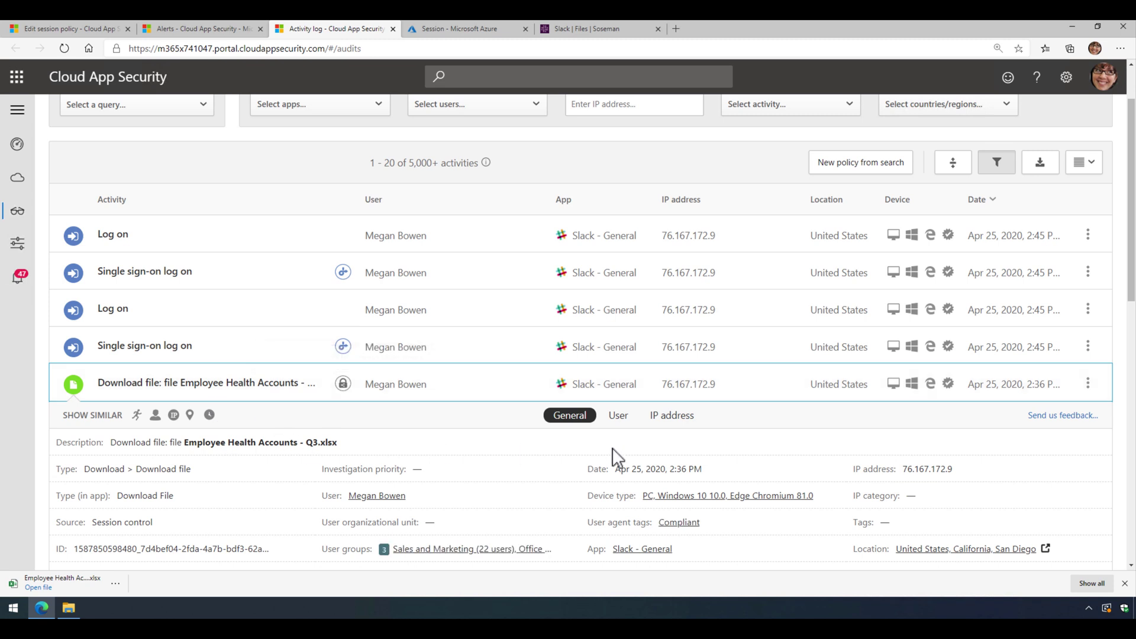
scroll(612, 458, down, 1)
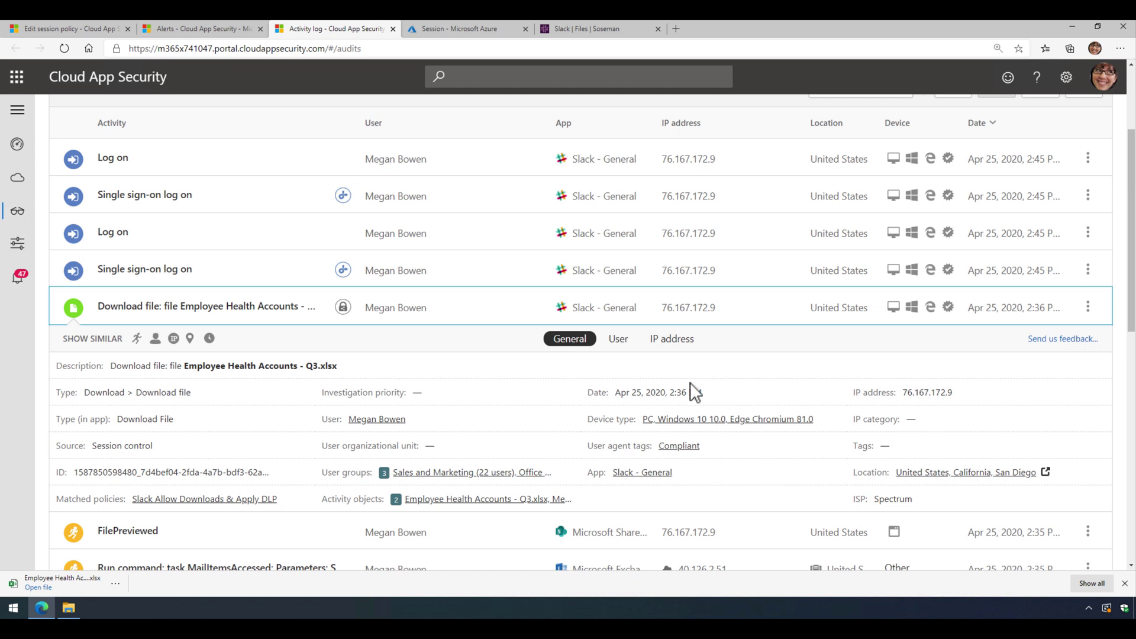
click(624, 344)
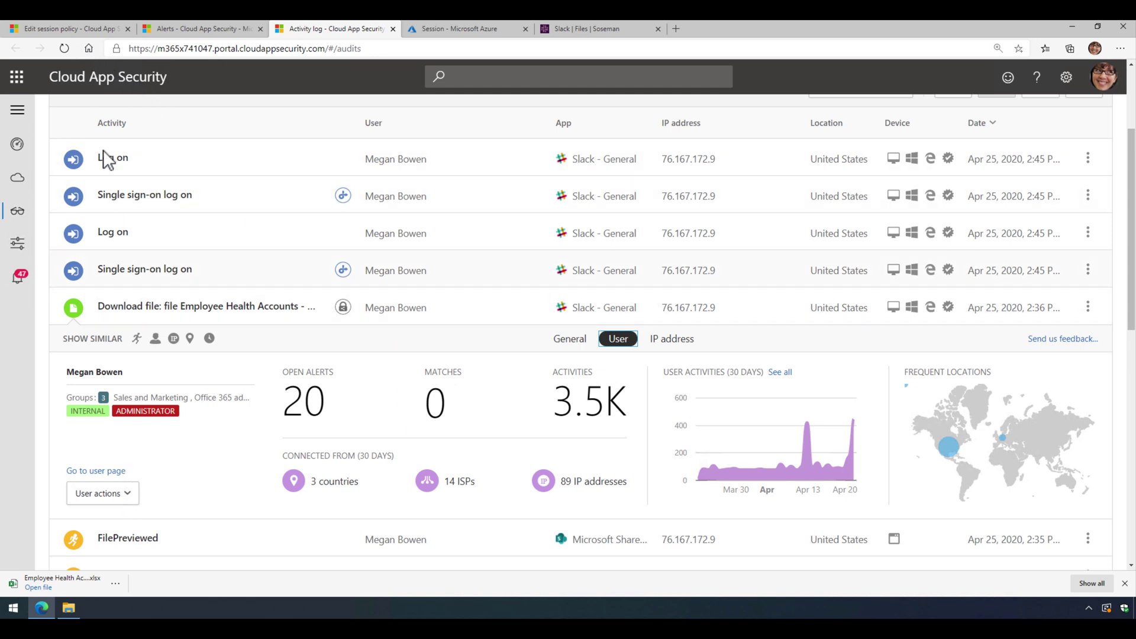
click(91, 34)
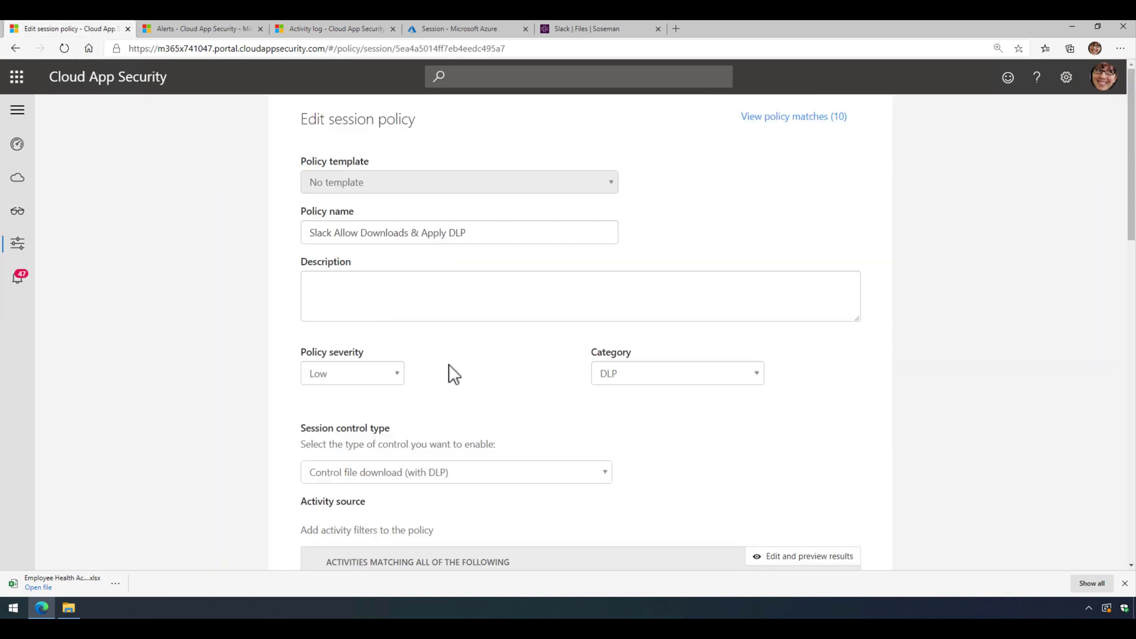
scroll(449, 371, down, 5)
scroll(449, 371, down, 6)
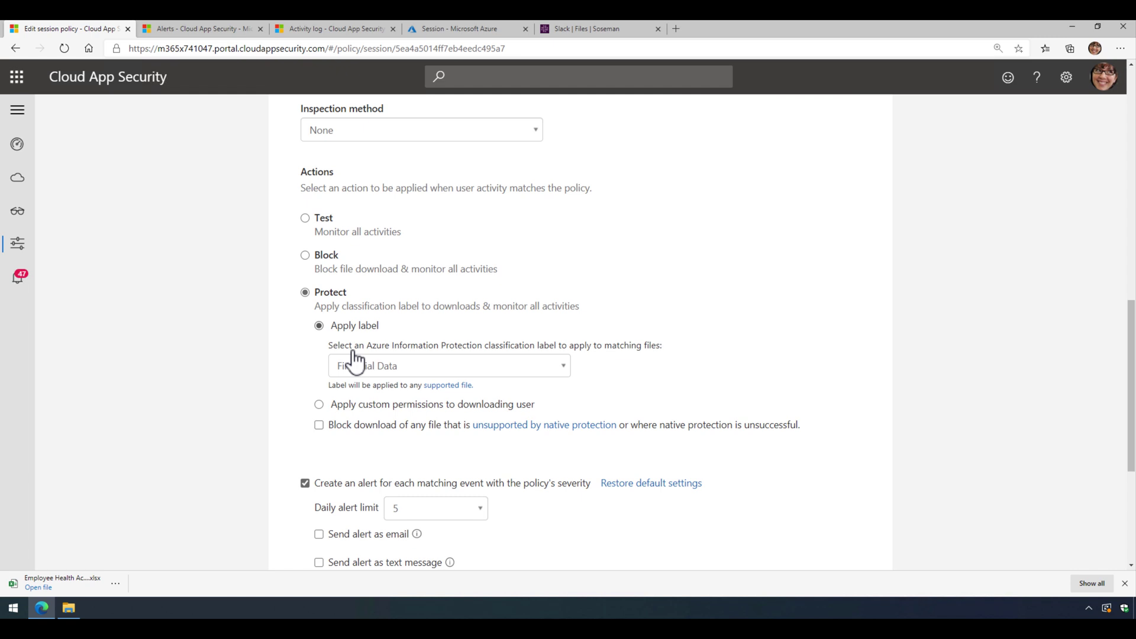
scroll(355, 361, down, 4)
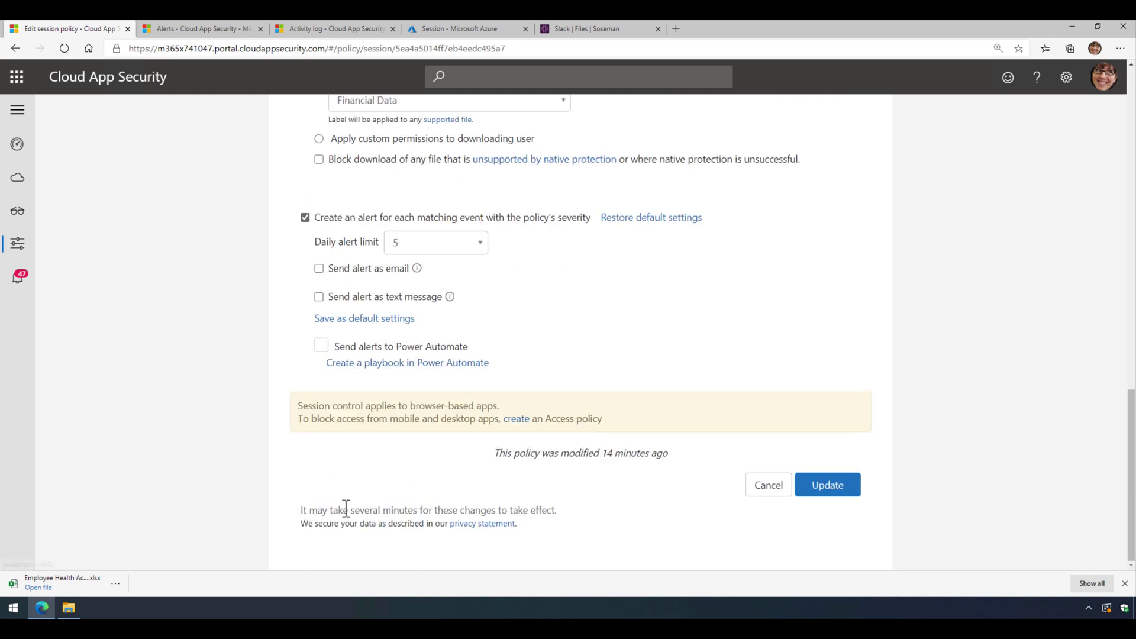
drag(298, 406, 498, 409)
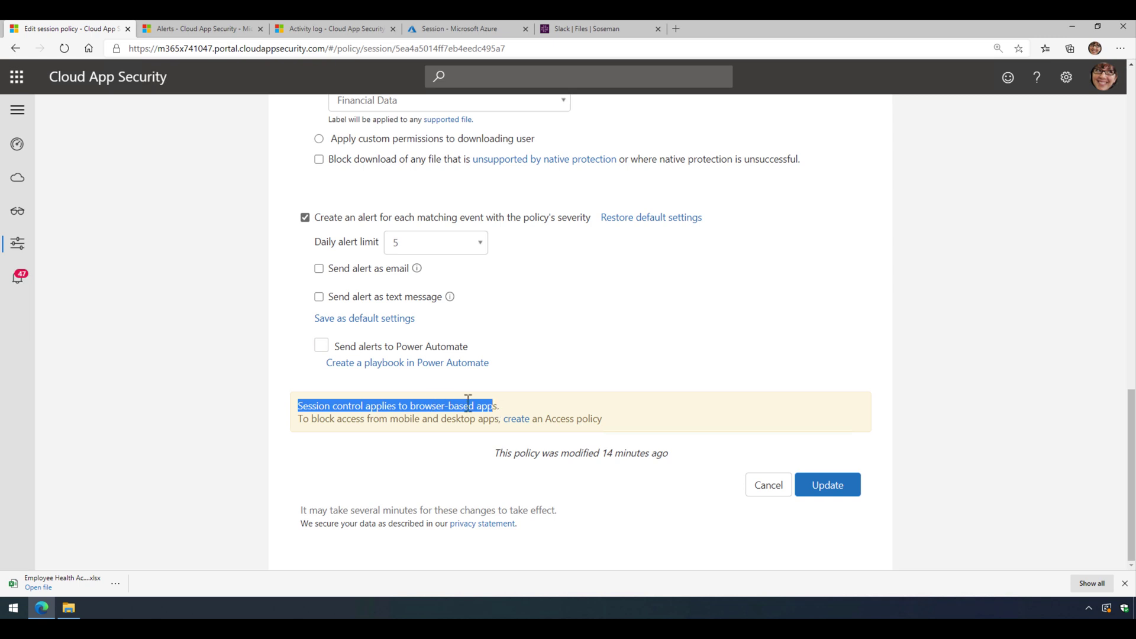
drag(601, 417, 320, 431)
click(360, 425)
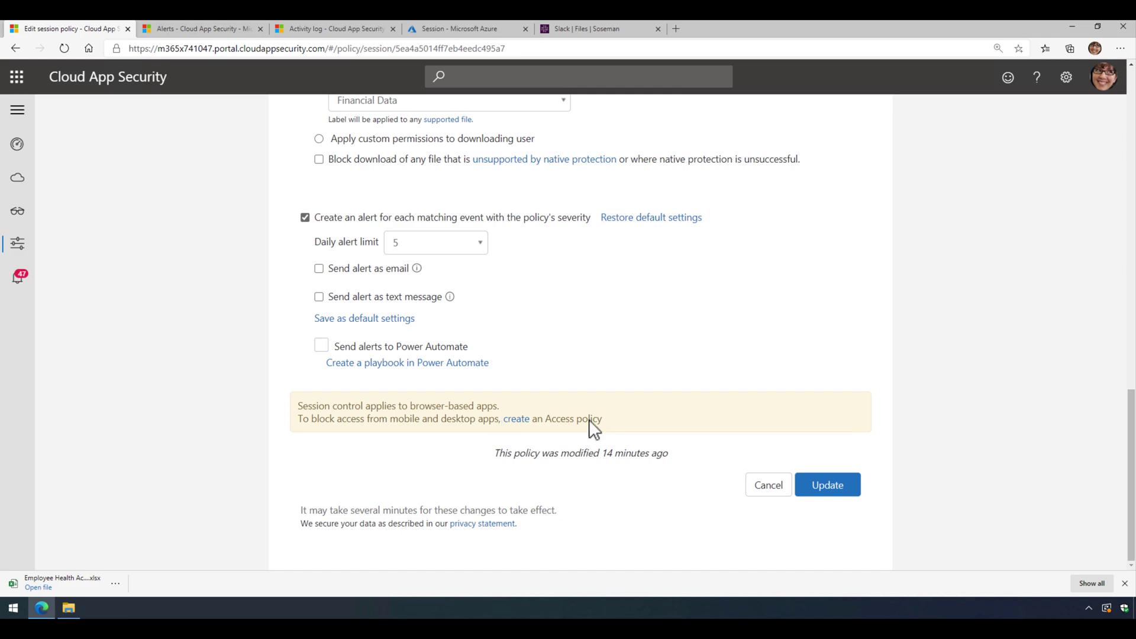
scroll(460, 375, up, 12)
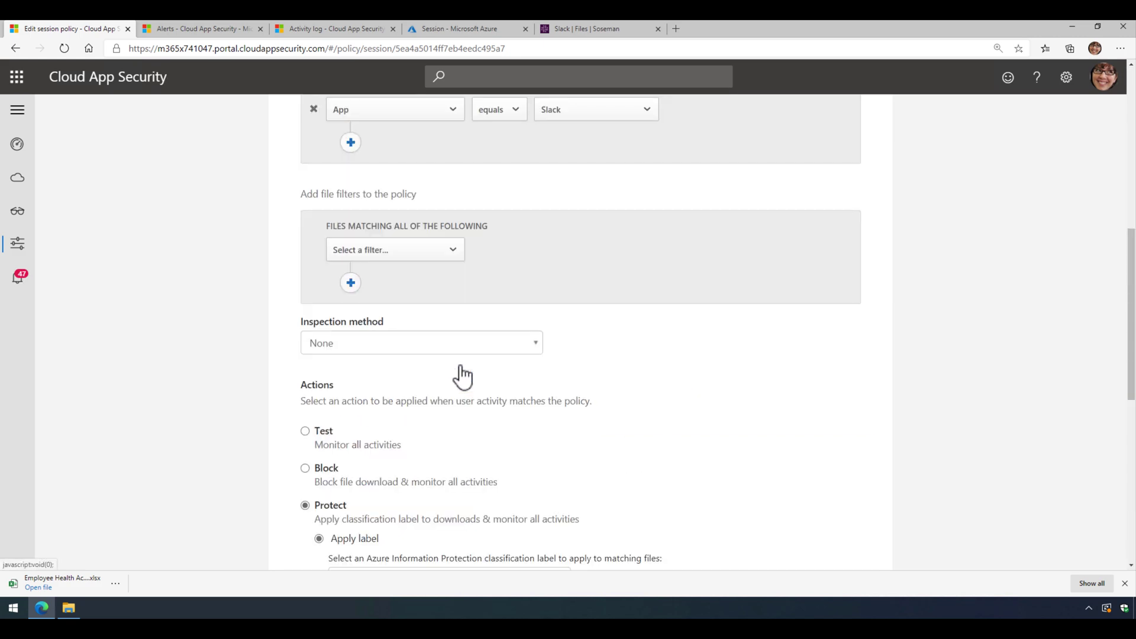